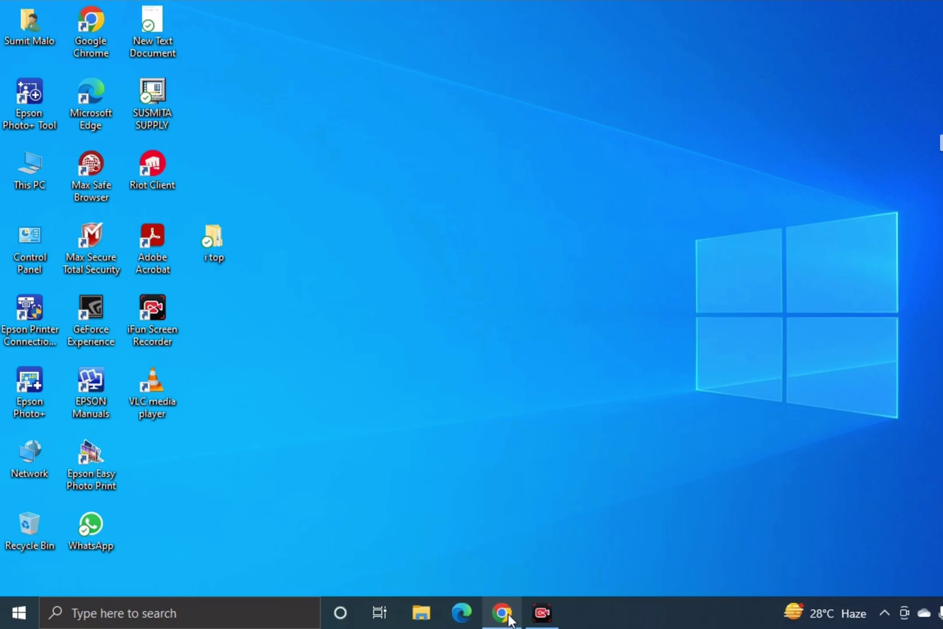
- Search Google for 'employment bank' and open the official Employment Bank website
{"action": "mouse_move", "coordinate": [509, 619]}
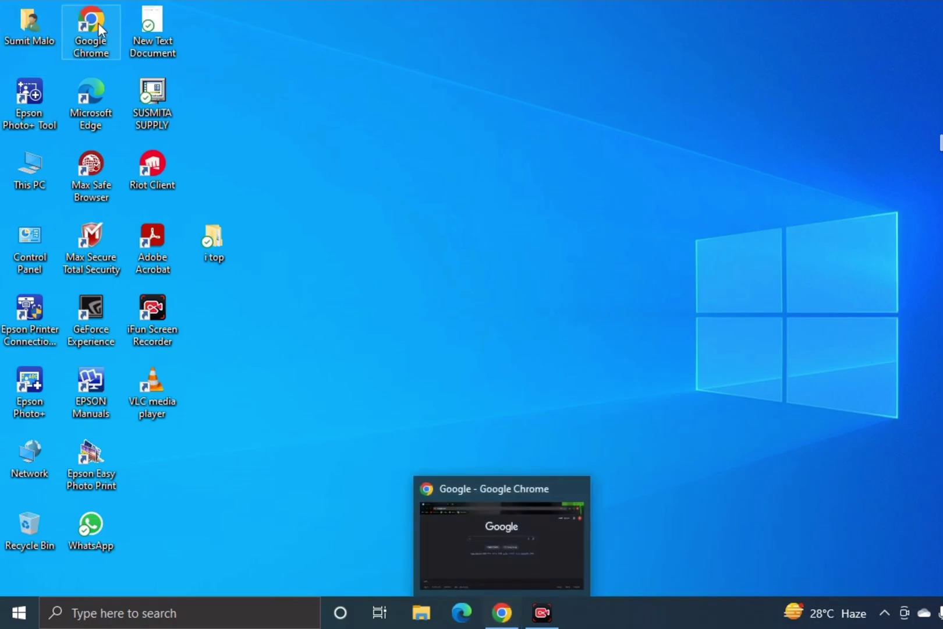
{"action": "left_click", "coordinate": [505, 624]}
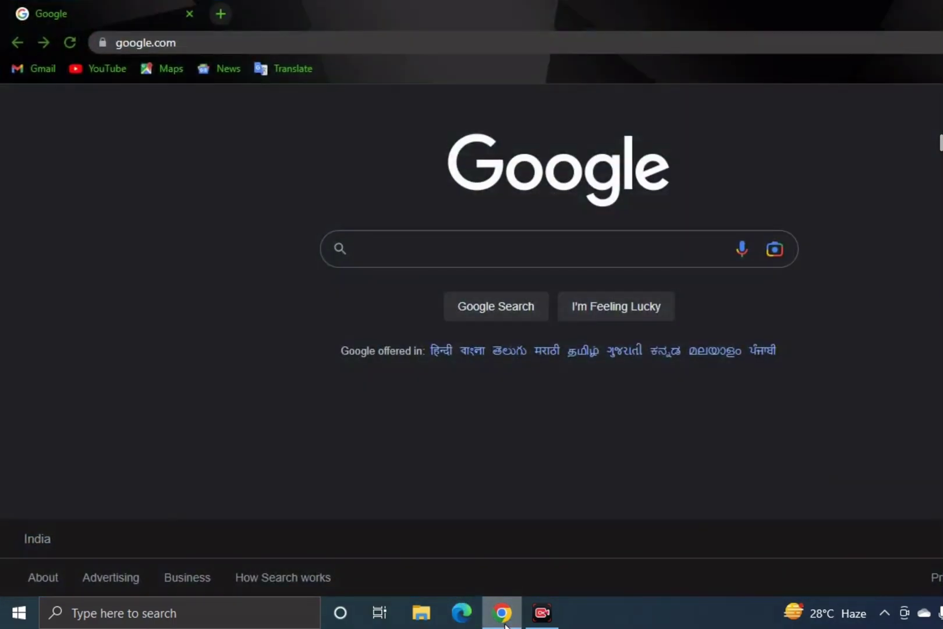
{"action": "left_click", "coordinate": [385, 253]}
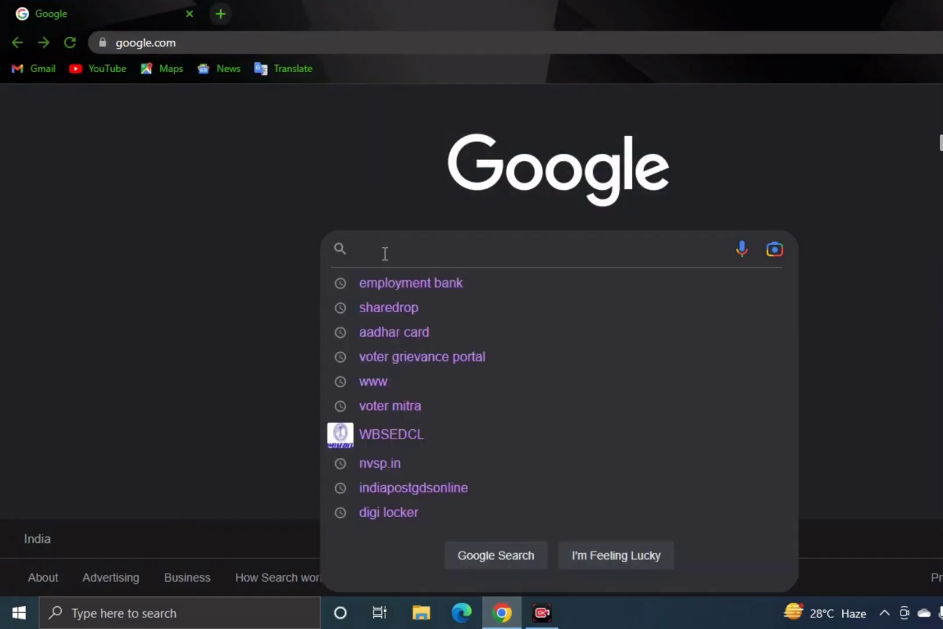
{"action": "type", "text": "e"}
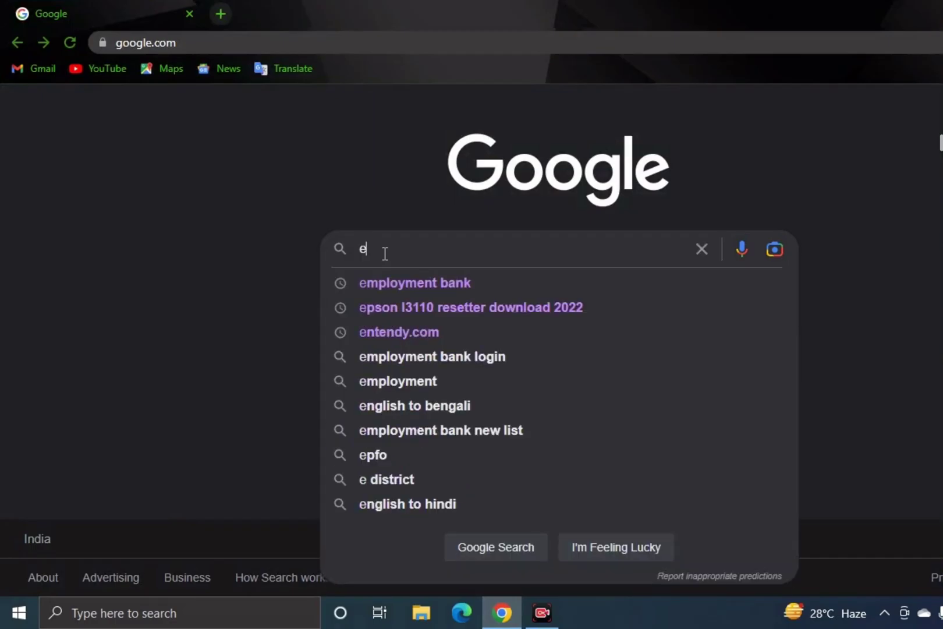
{"action": "type", "text": "mplo"}
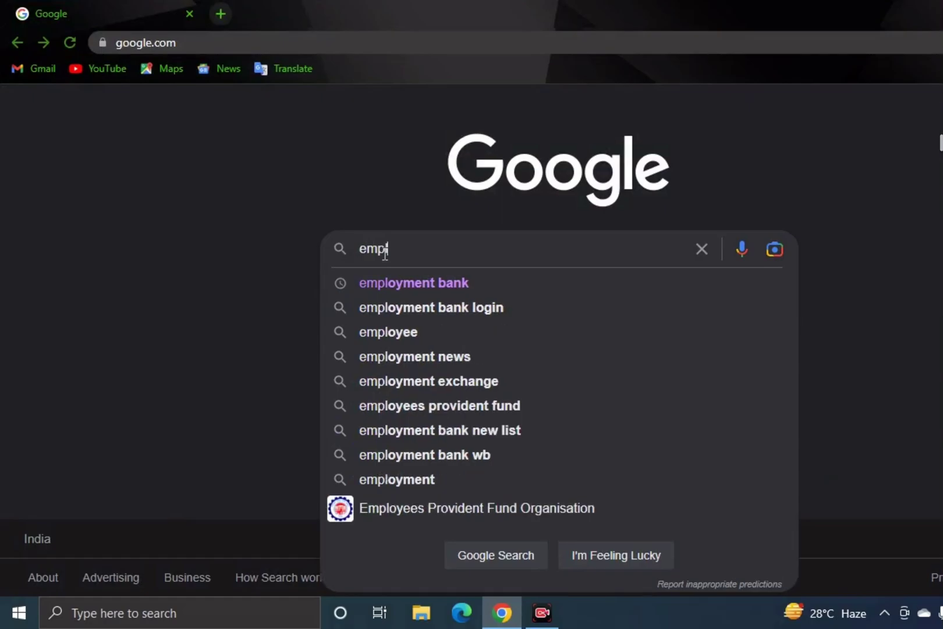
{"action": "key", "text": "Down"}
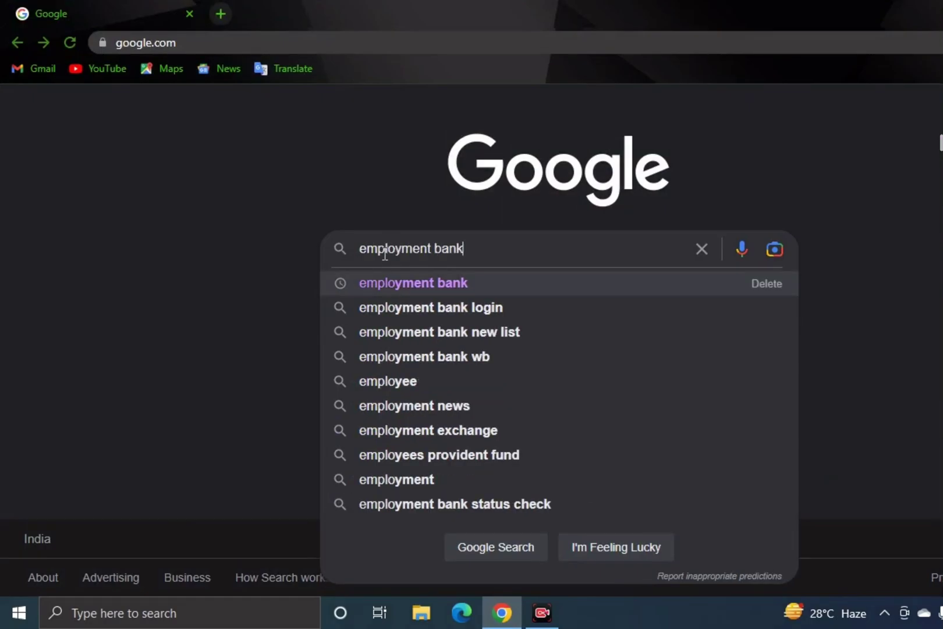
{"action": "key", "text": "Return"}
{"action": "left_click", "coordinate": [234, 265]}
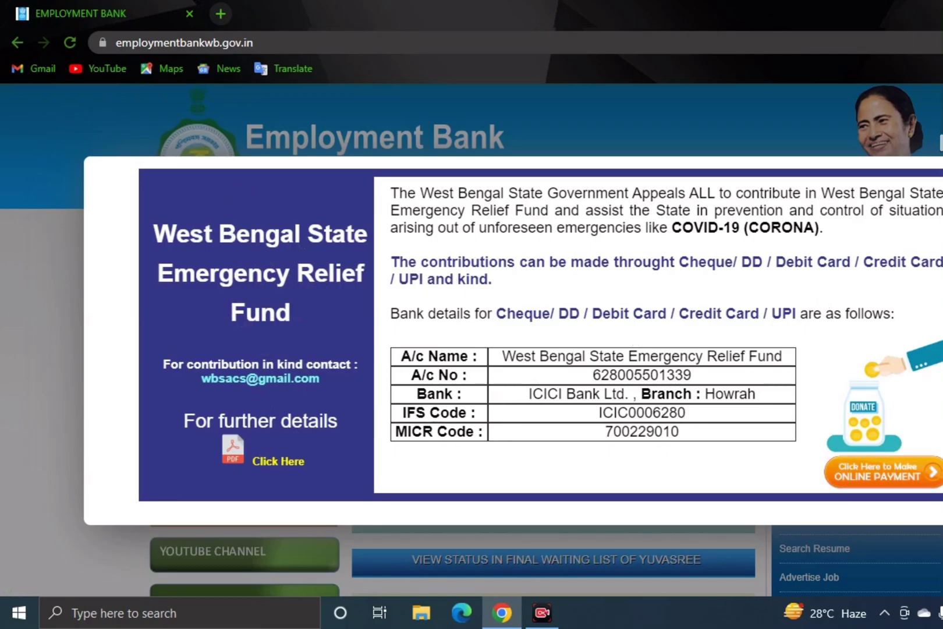
- Close the Relief Fund notice, visit the Yuvasree waiting-list page, then return home and close the notice again
{"action": "key", "text": "Escape"}
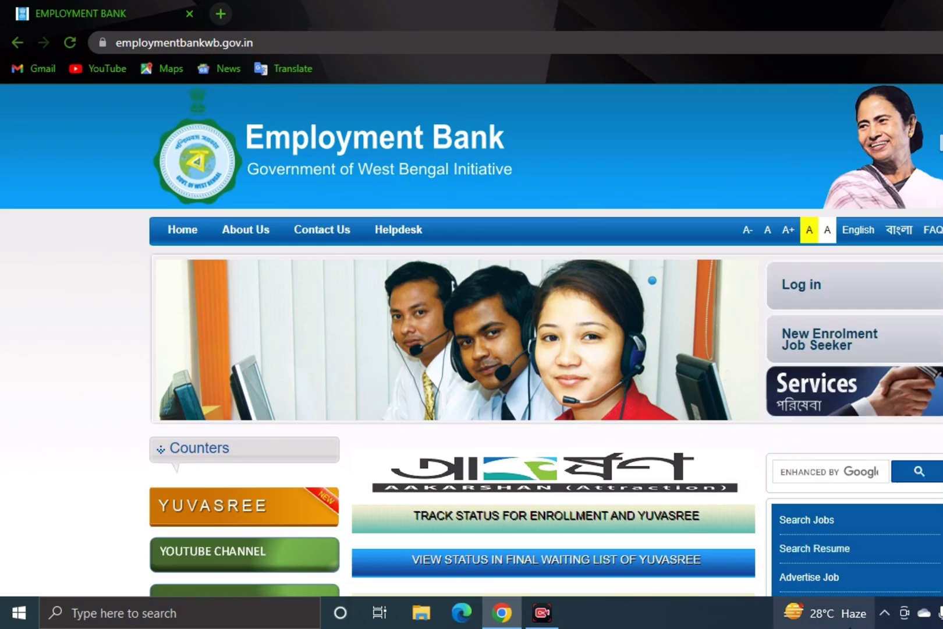
{"action": "left_click", "coordinate": [643, 559]}
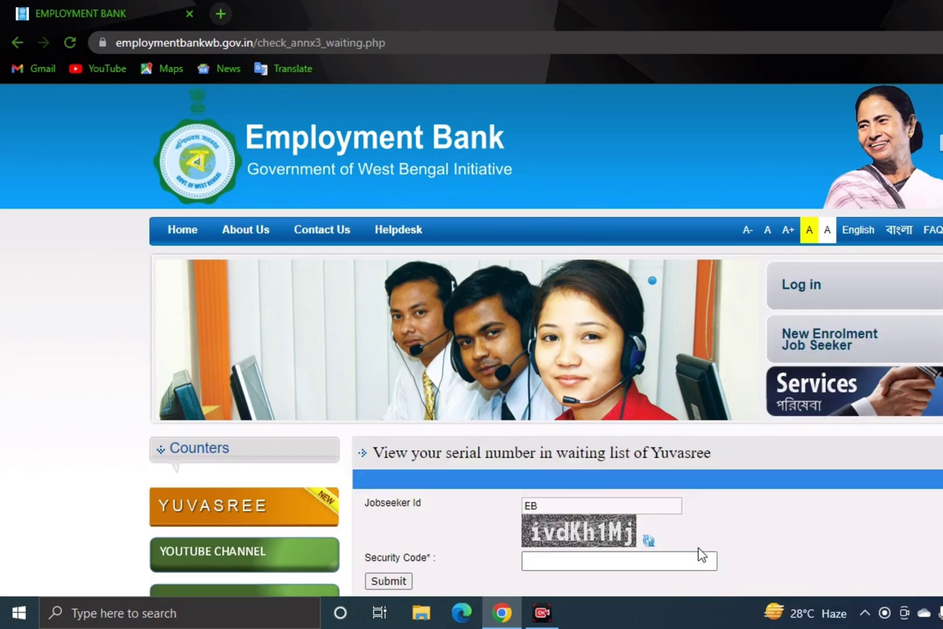
{"action": "left_click", "coordinate": [13, 46]}
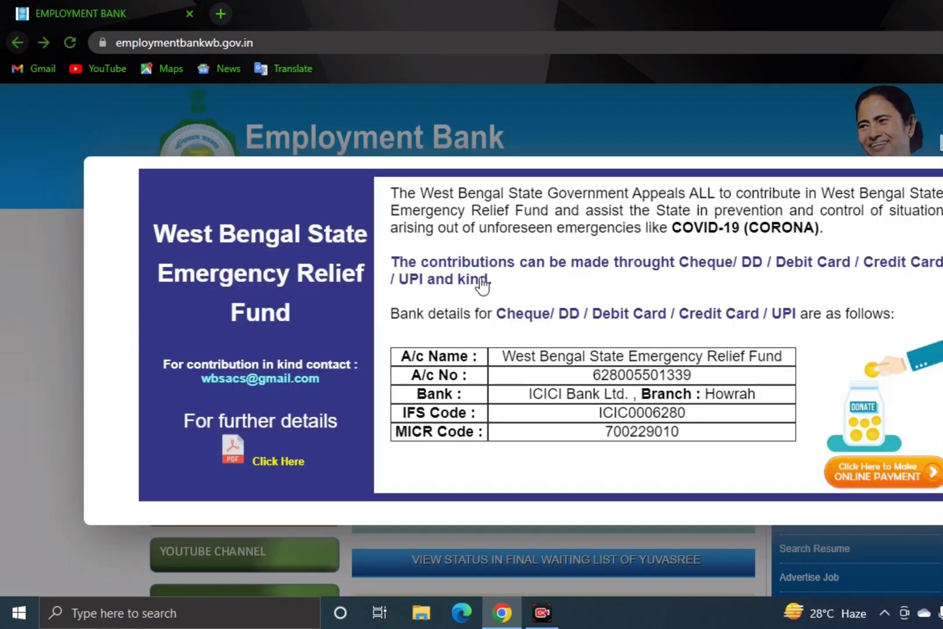
{"action": "left_click", "coordinate": [672, 352]}
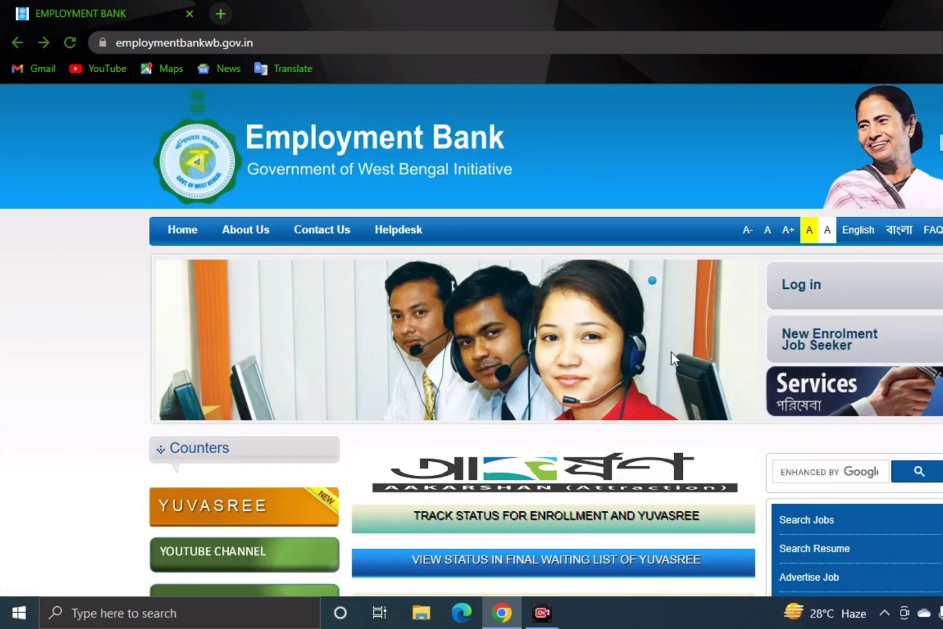
- Start a New Enrolment for a job seeker, read the terms, agree and continue
{"action": "left_click", "coordinate": [826, 347]}
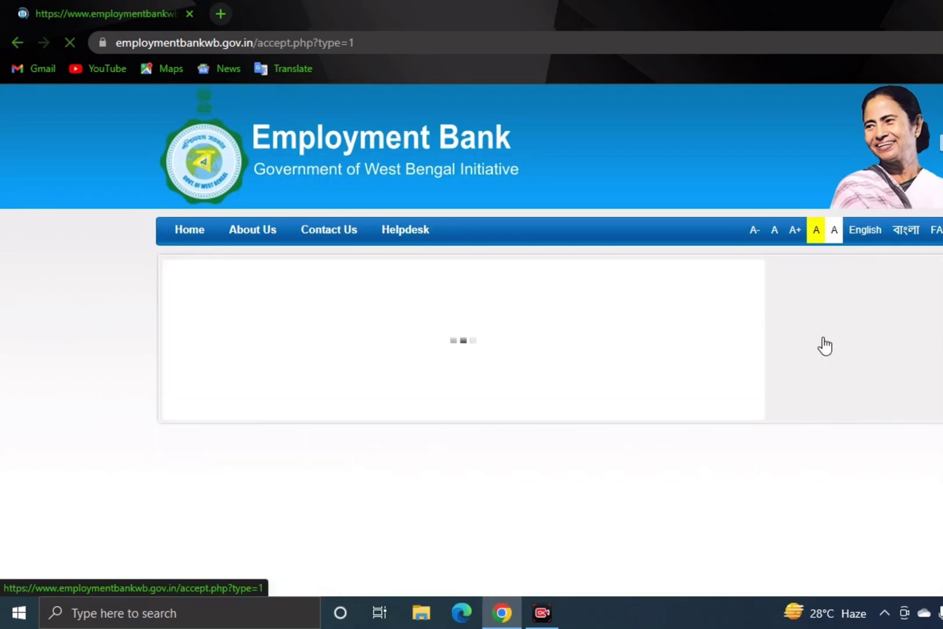
{"action": "scroll", "coordinate": [427, 211], "scroll_direction": "down", "scroll_amount": 5}
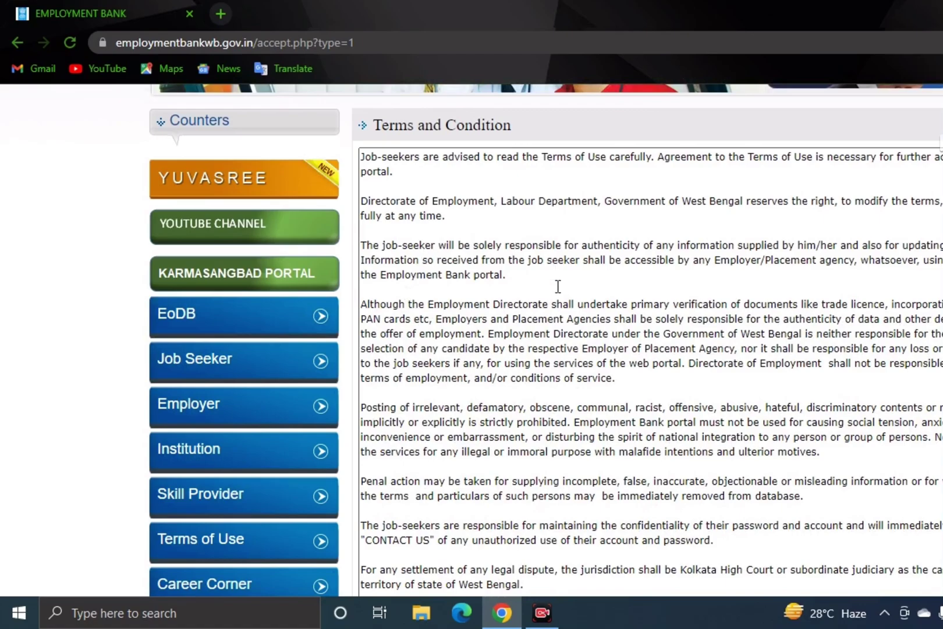
{"action": "scroll", "coordinate": [578, 402], "scroll_direction": "down", "scroll_amount": 4}
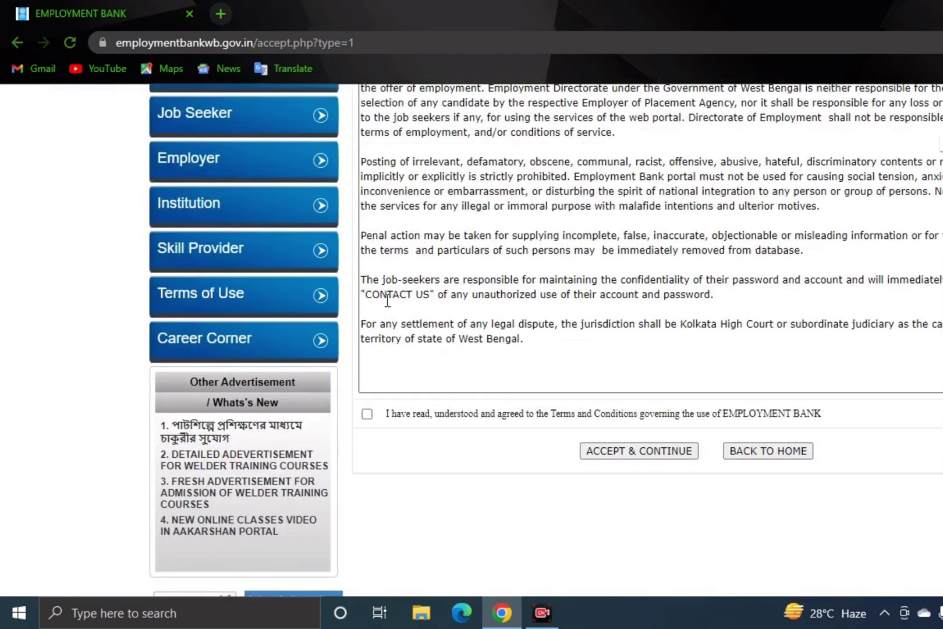
{"action": "scroll", "coordinate": [401, 274], "scroll_direction": "up", "scroll_amount": 3}
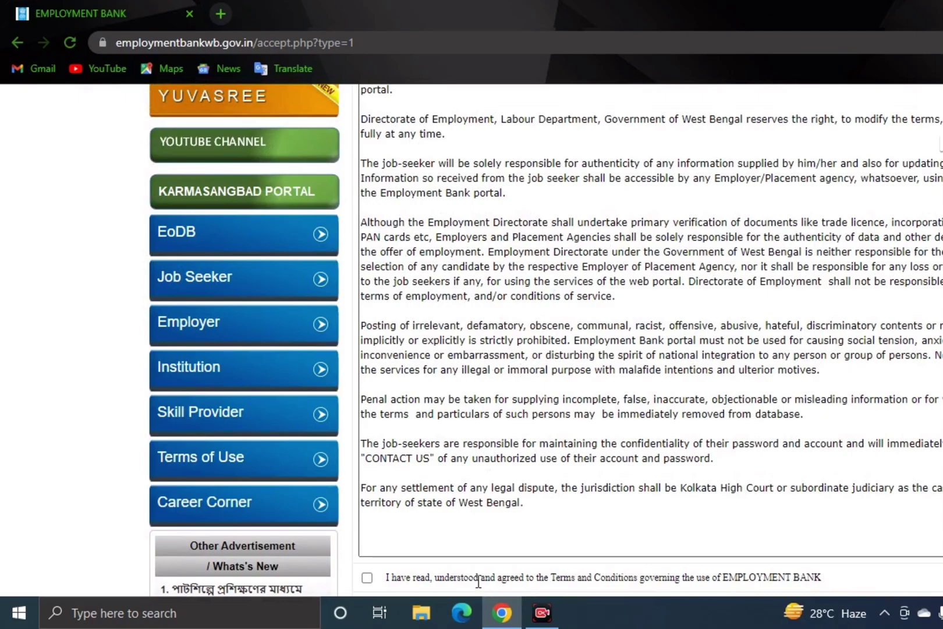
{"action": "scroll", "coordinate": [406, 568], "scroll_direction": "down", "scroll_amount": 2}
{"action": "left_click", "coordinate": [366, 495]}
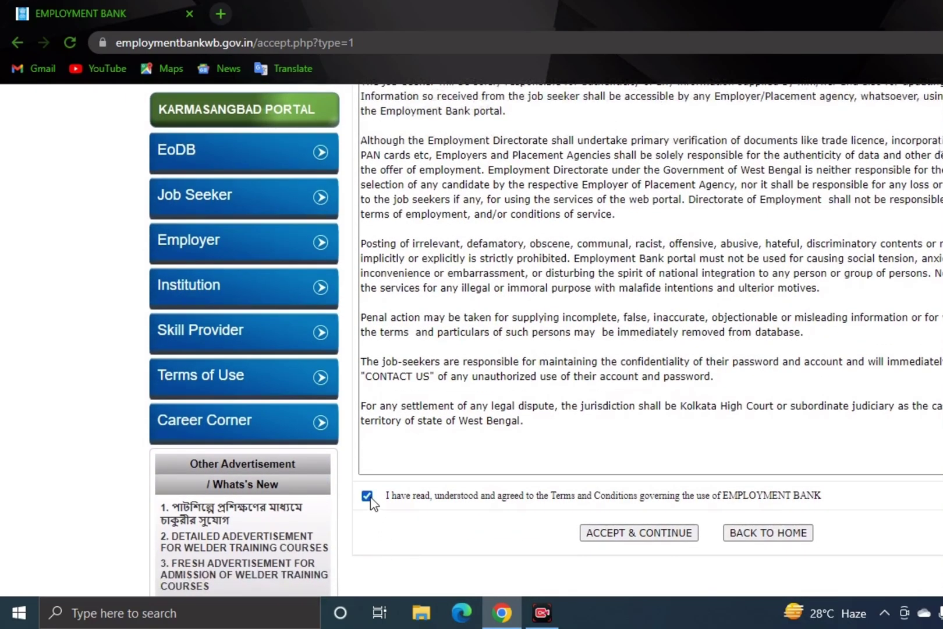
{"action": "left_click", "coordinate": [641, 535]}
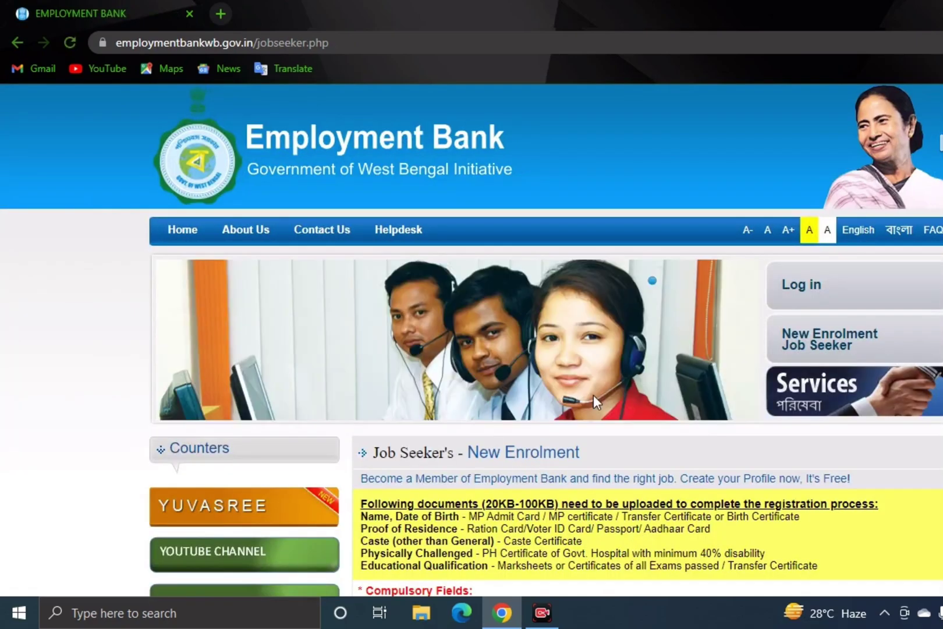
- Scroll the jobseeker form down to the empty Personal and Contact Information fields
{"action": "scroll", "coordinate": [604, 485], "scroll_direction": "down", "scroll_amount": 2}
{"action": "scroll", "coordinate": [604, 484], "scroll_direction": "down", "scroll_amount": 2}
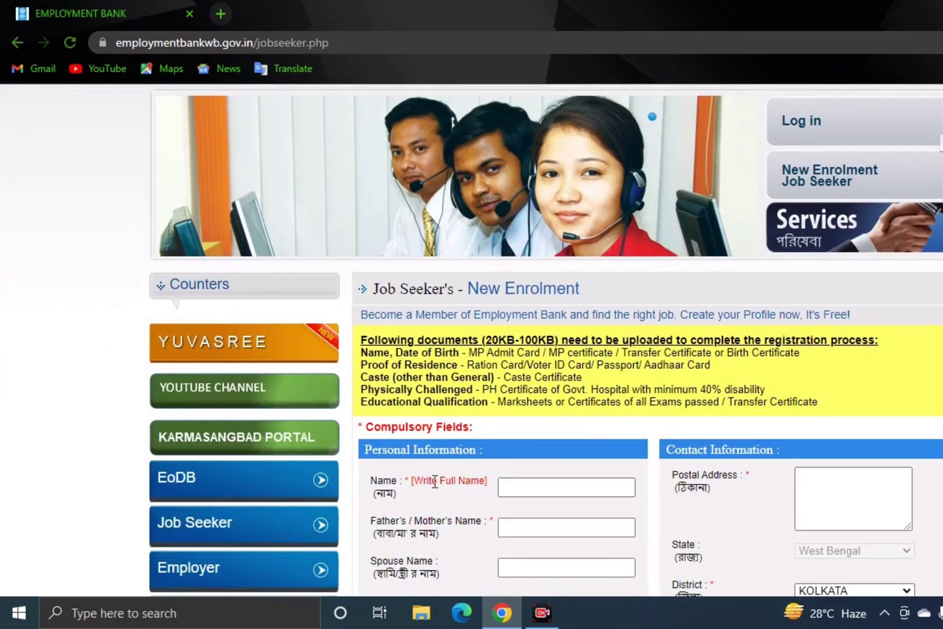
{"action": "scroll", "coordinate": [874, 481], "scroll_direction": "down", "scroll_amount": 4}
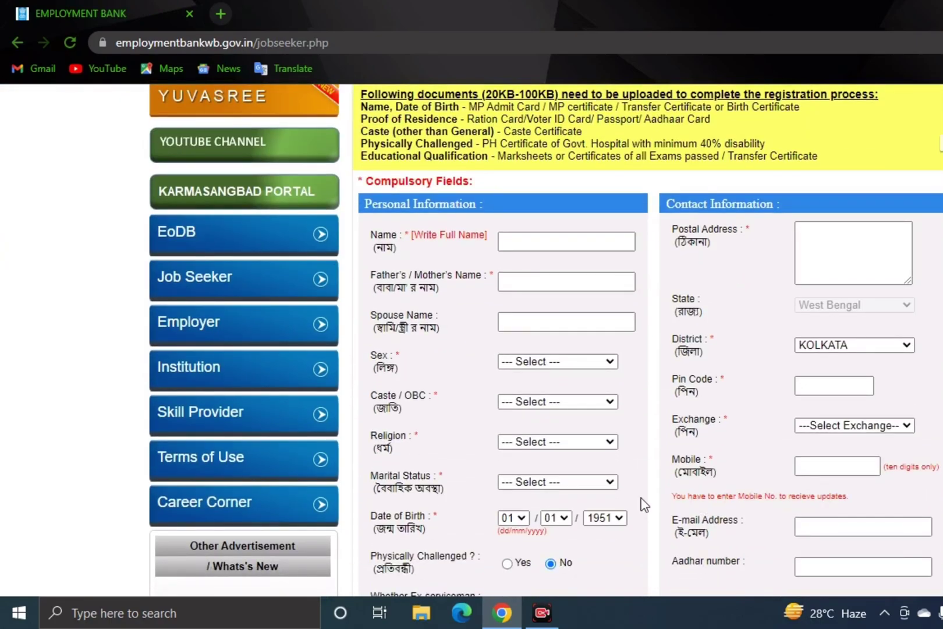
{"action": "scroll", "coordinate": [646, 506], "scroll_direction": "up", "scroll_amount": 4}
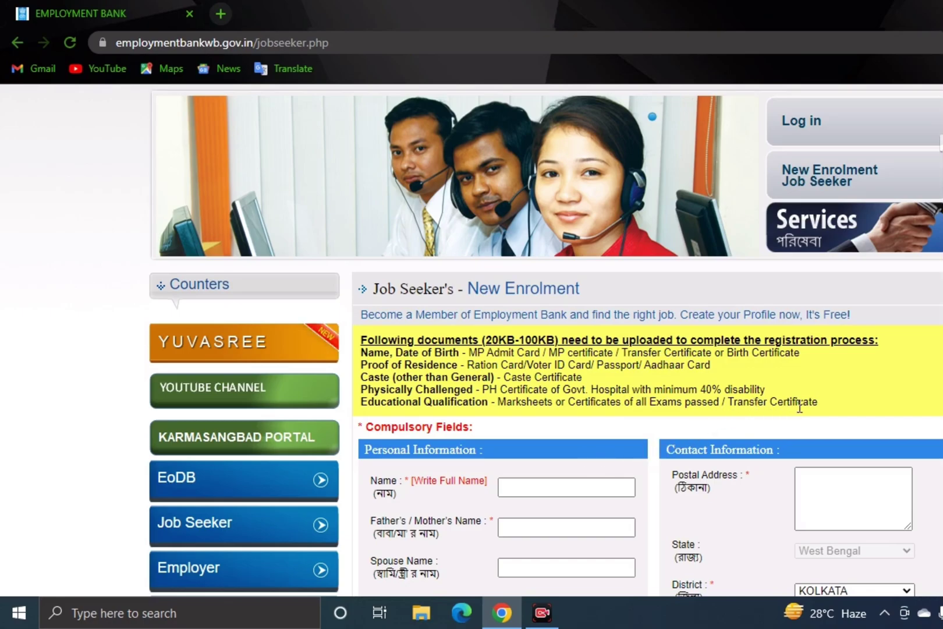
{"action": "scroll", "coordinate": [533, 494], "scroll_direction": "down", "scroll_amount": 4}
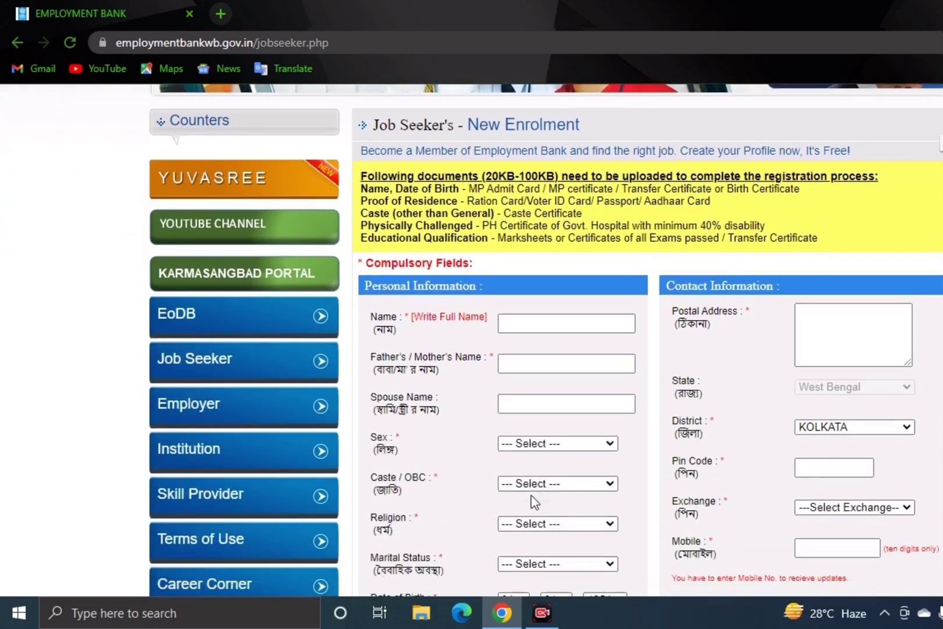
{"action": "scroll", "coordinate": [463, 425], "scroll_direction": "up", "scroll_amount": 3}
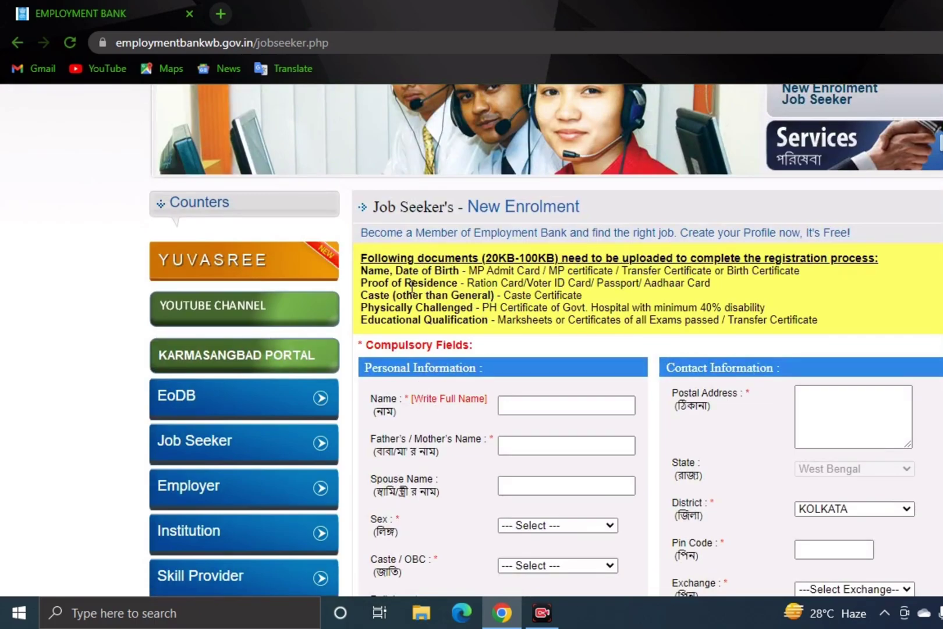
{"action": "scroll", "coordinate": [483, 366], "scroll_direction": "down", "scroll_amount": 1}
{"action": "scroll", "coordinate": [474, 366], "scroll_direction": "down", "scroll_amount": 3}
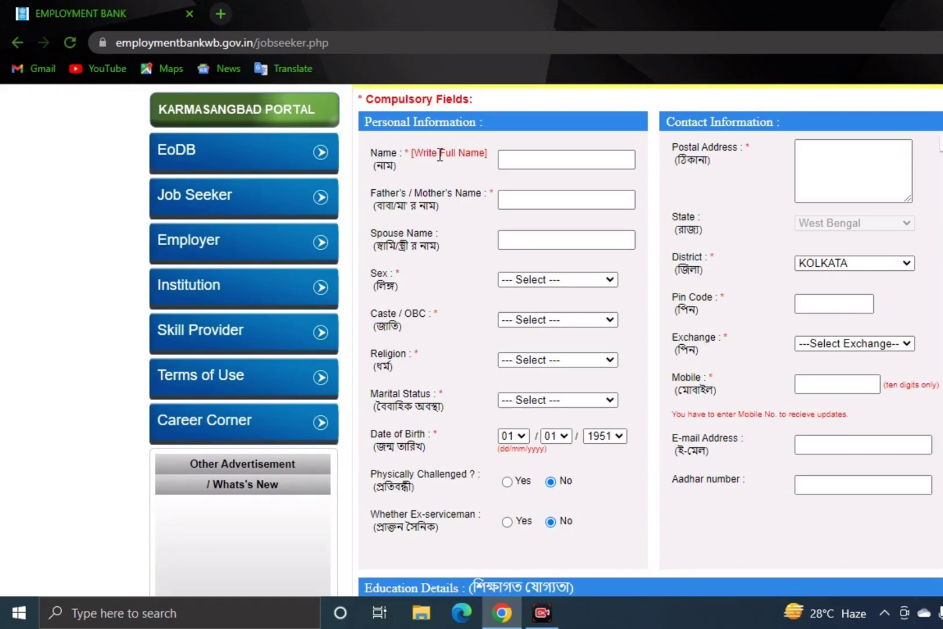
- Enter the applicant's full name in Name and the father's name in Father's / Mother's Name
{"action": "left_click", "coordinate": [513, 159]}
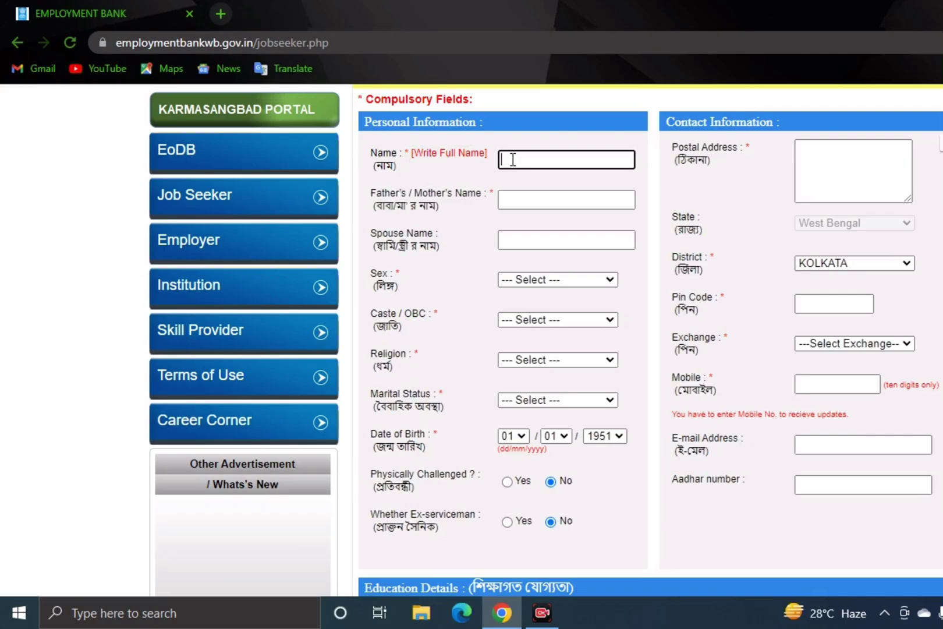
{"action": "left_click", "coordinate": [506, 196]}
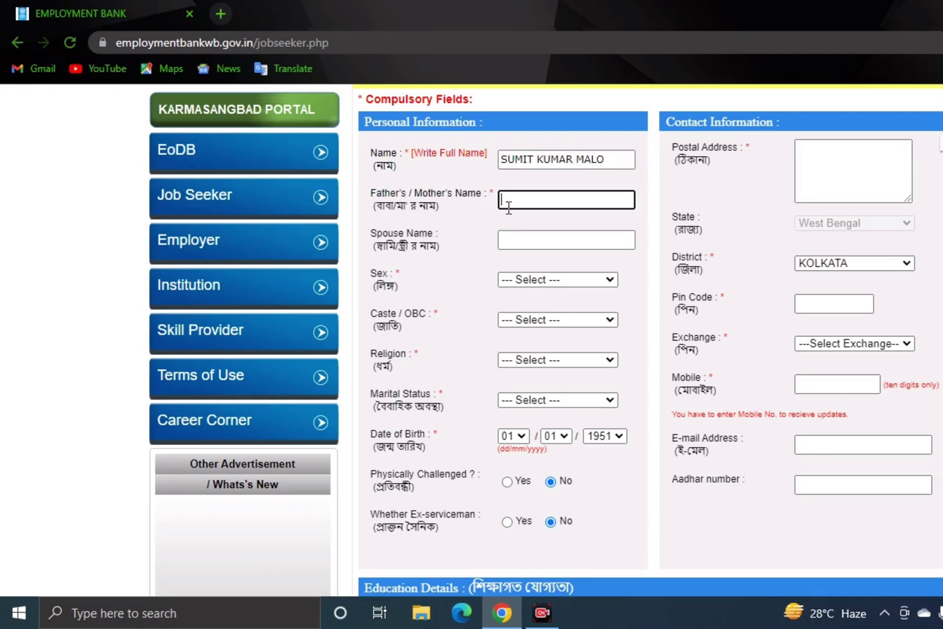
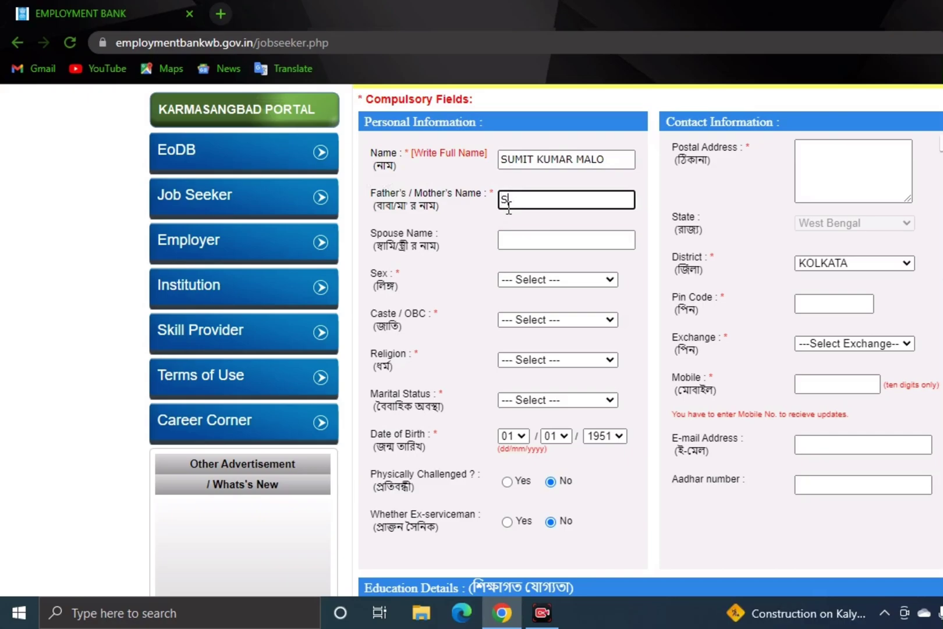
- Set sex to Male, caste to SCHEDULED CASTE, religion to HINDUISM and marital status to UNMARRIED
{"action": "left_click", "coordinate": [556, 279]}
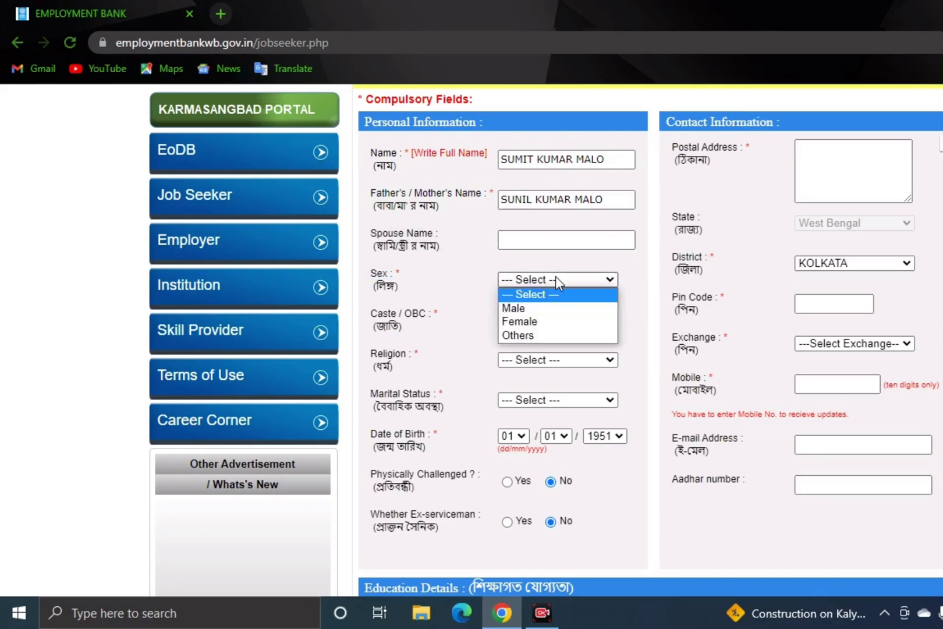
{"action": "left_click", "coordinate": [554, 308]}
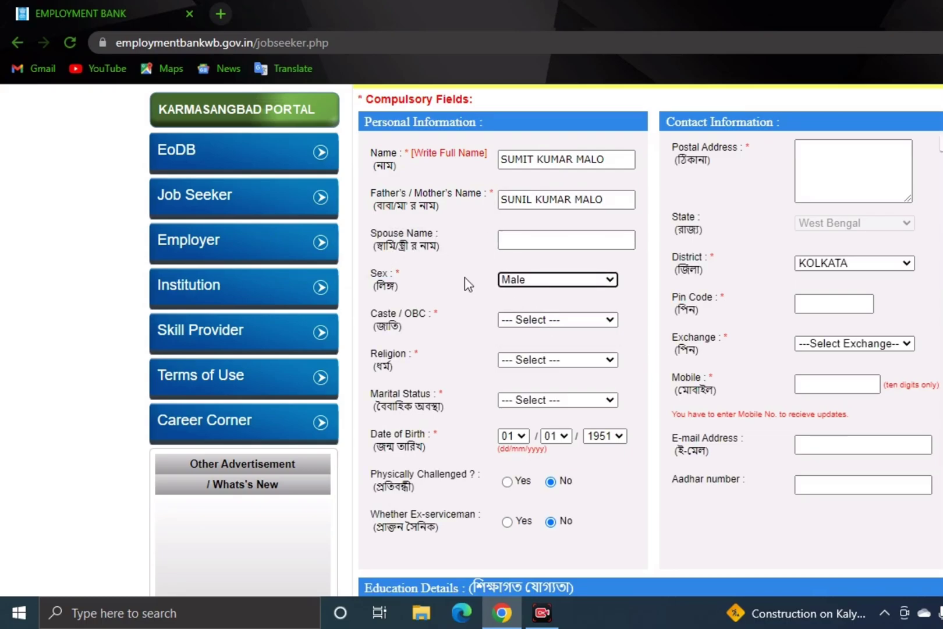
{"action": "left_click", "coordinate": [534, 327]}
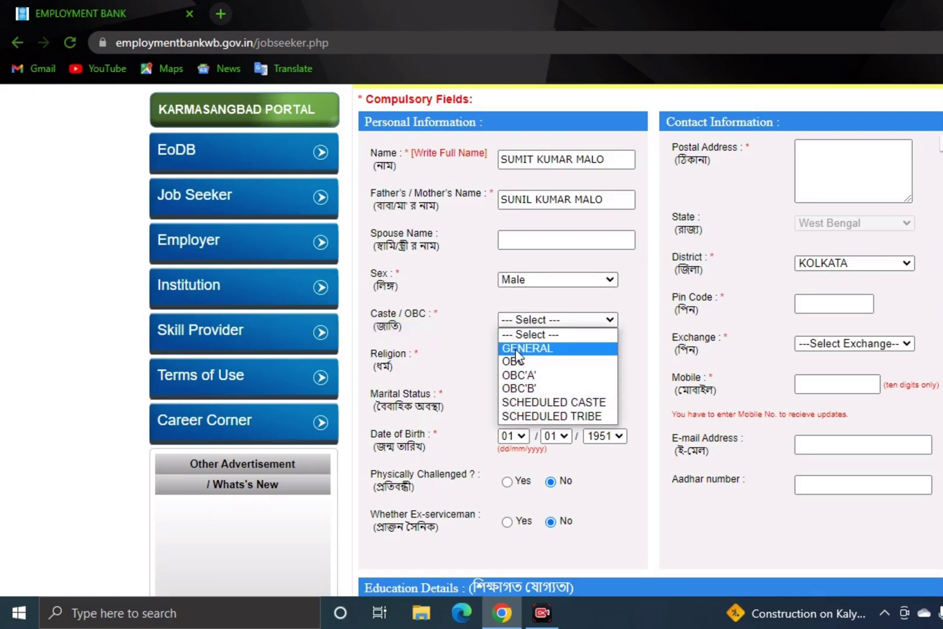
{"action": "left_click", "coordinate": [559, 402]}
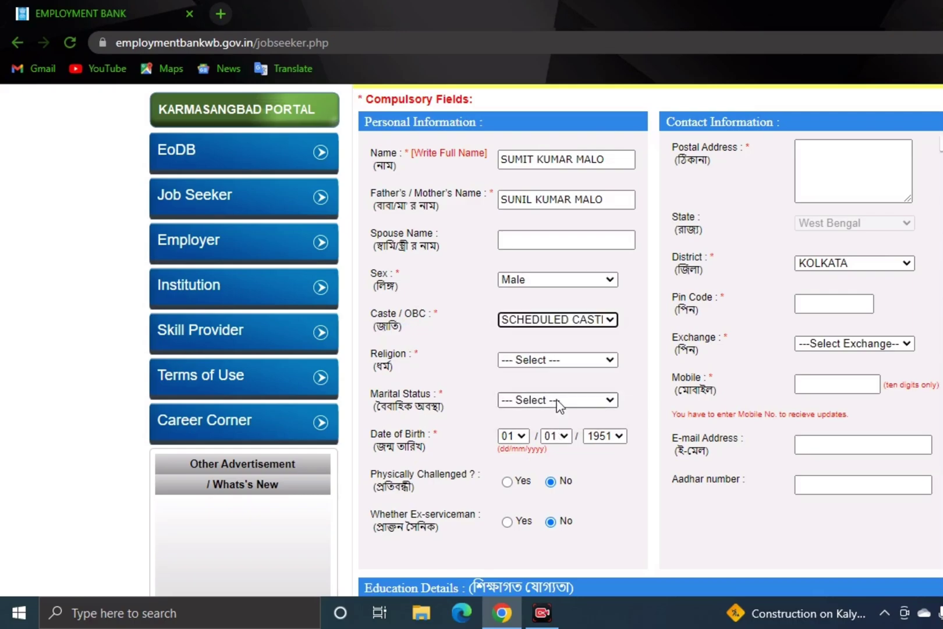
{"action": "left_click", "coordinate": [522, 364]}
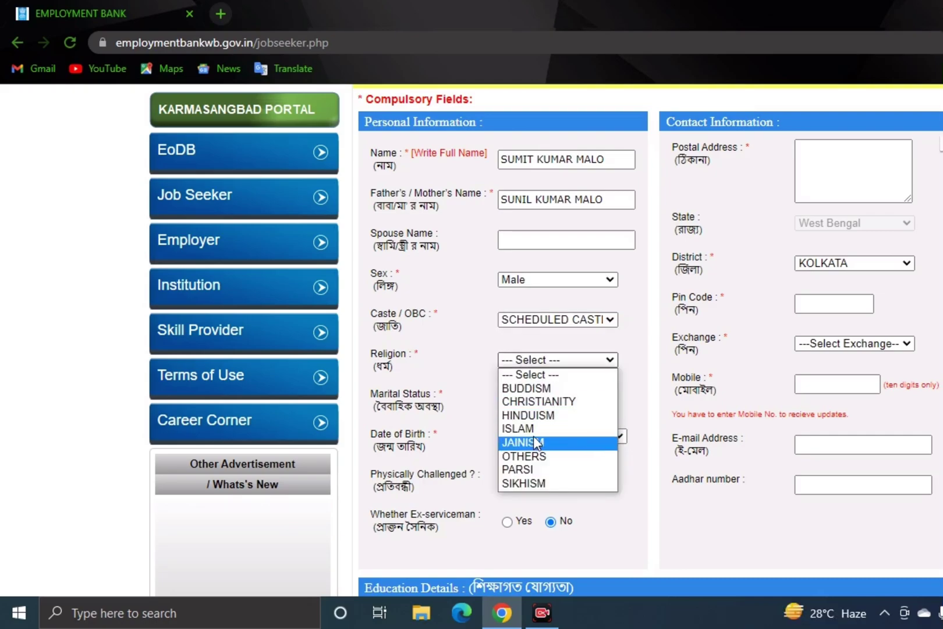
{"action": "left_click", "coordinate": [540, 416]}
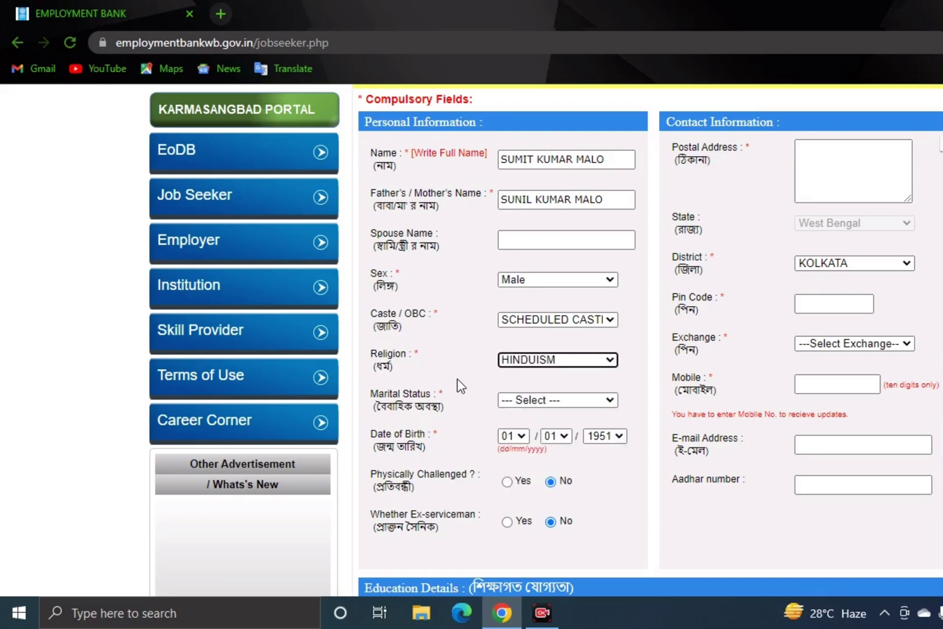
{"action": "left_click", "coordinate": [539, 400]}
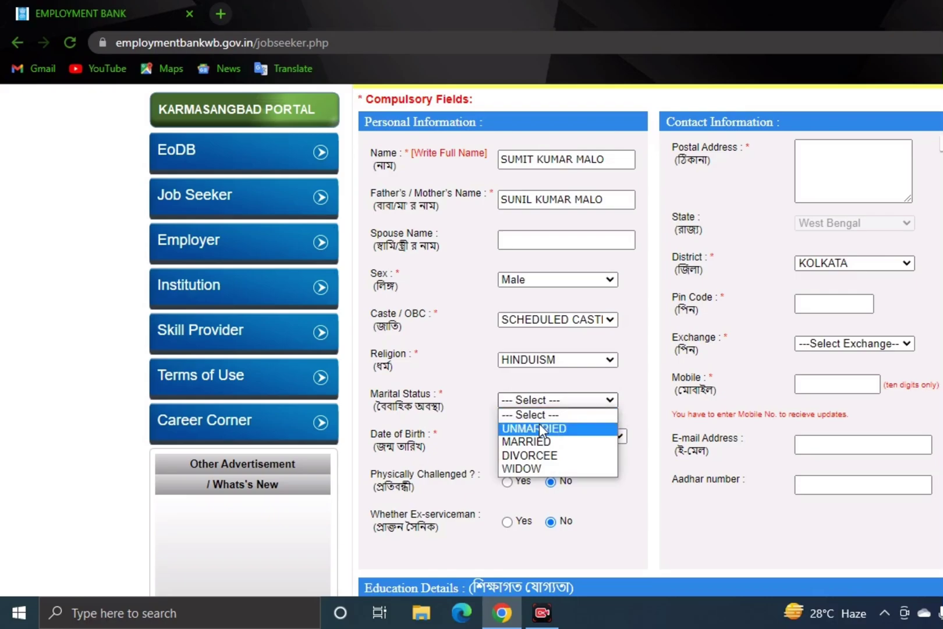
{"action": "left_click", "coordinate": [540, 428]}
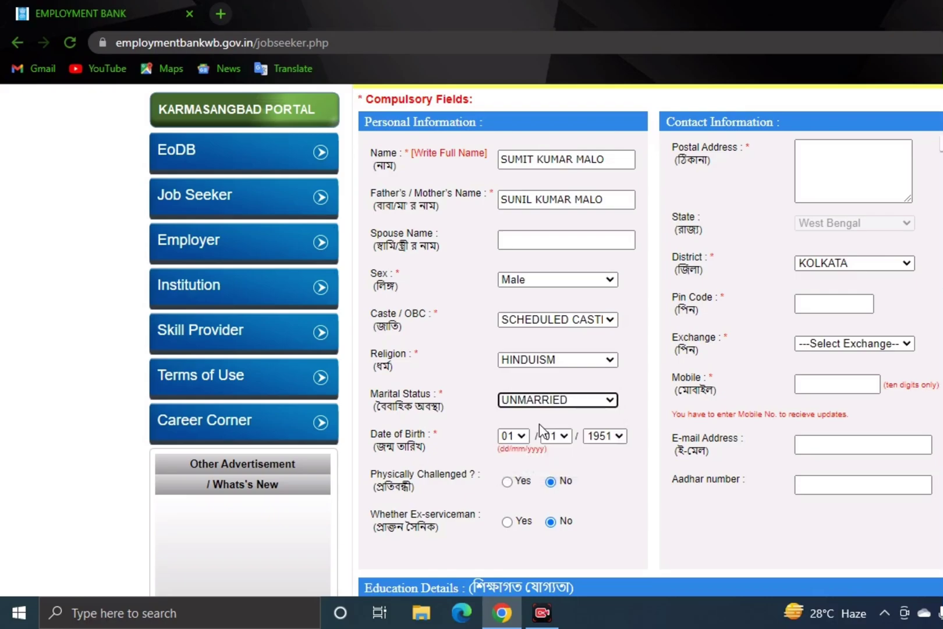
{"action": "left_click", "coordinate": [513, 437]}
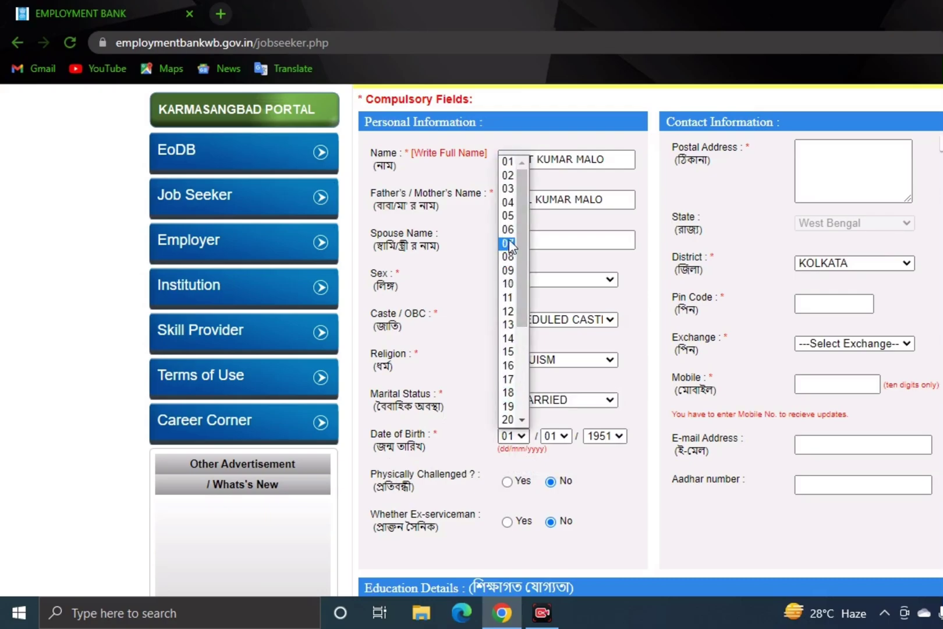
{"action": "left_click", "coordinate": [508, 215]}
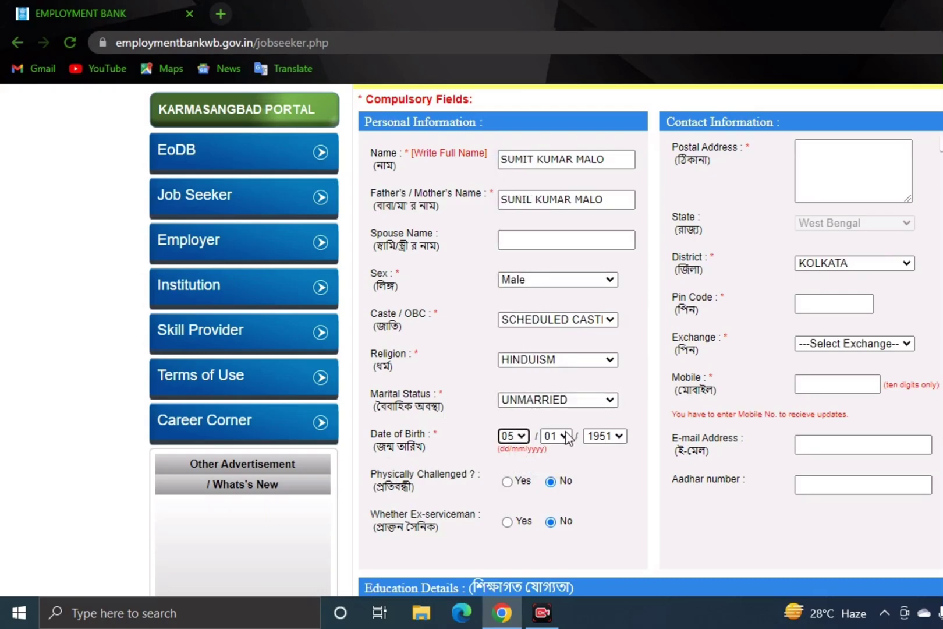
{"action": "left_click", "coordinate": [563, 436]}
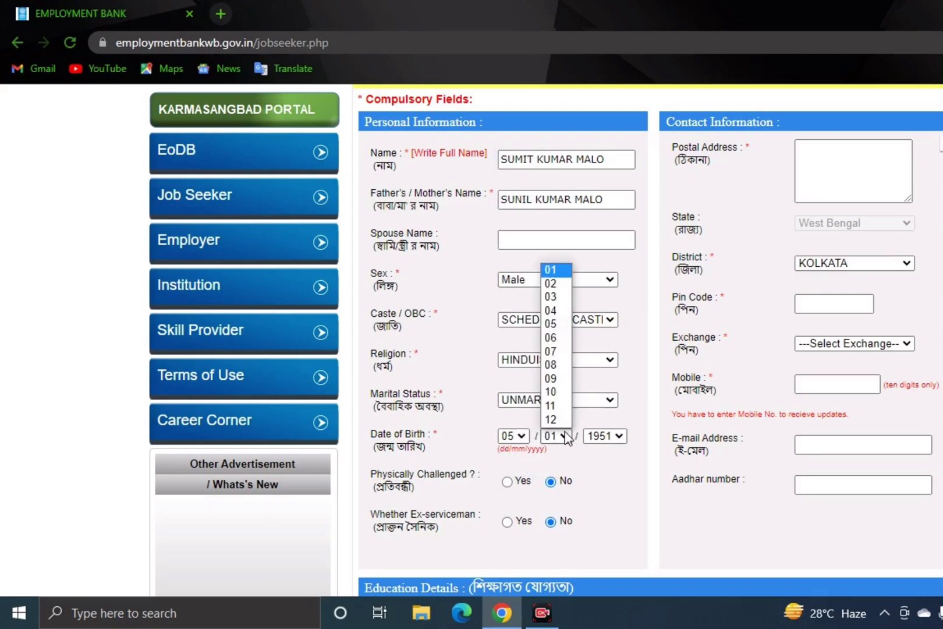
{"action": "left_click", "coordinate": [554, 378]}
{"action": "left_click", "coordinate": [606, 435]}
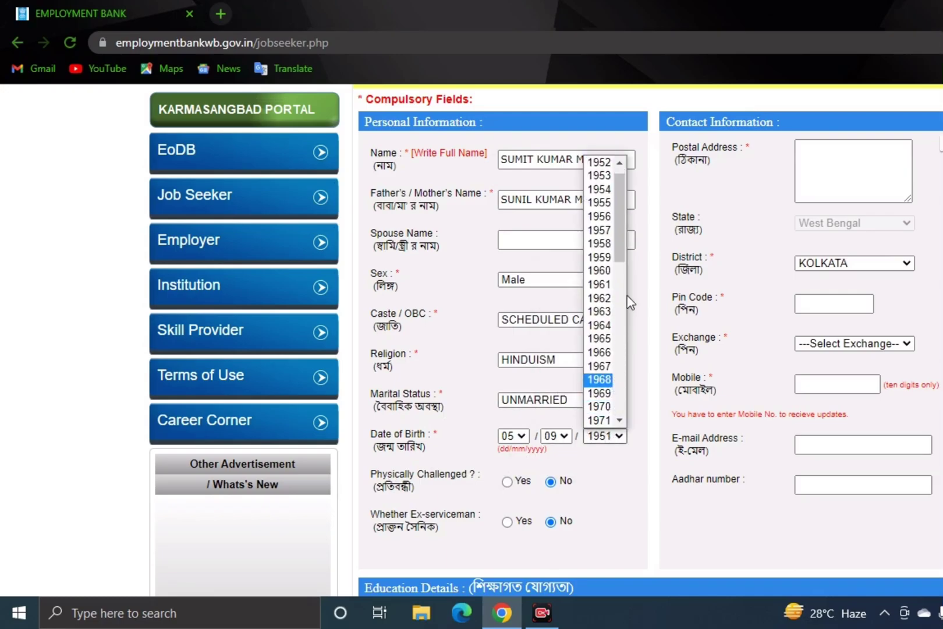
{"action": "left_click_drag", "start_coordinate": [620, 257], "coordinate": [643, 404]}
{"action": "left_click", "coordinate": [605, 366]}
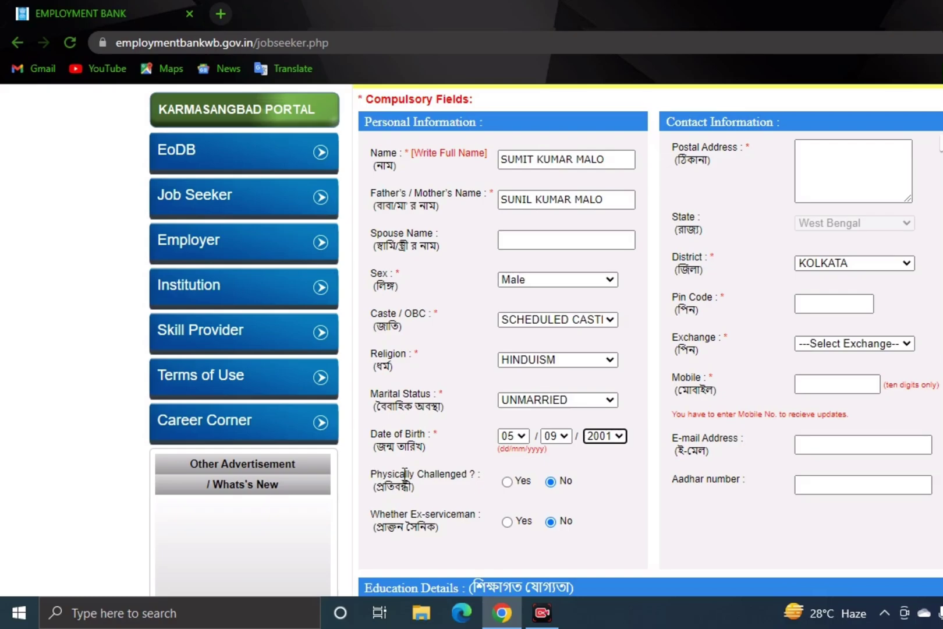
{"action": "left_click", "coordinate": [506, 483]}
{"action": "left_click", "coordinate": [551, 482]}
- Set Ex-serviceman to No and start entering the address and pin code
{"action": "left_click", "coordinate": [552, 520]}
{"action": "scroll", "coordinate": [844, 210], "scroll_direction": "up", "scroll_amount": 3}
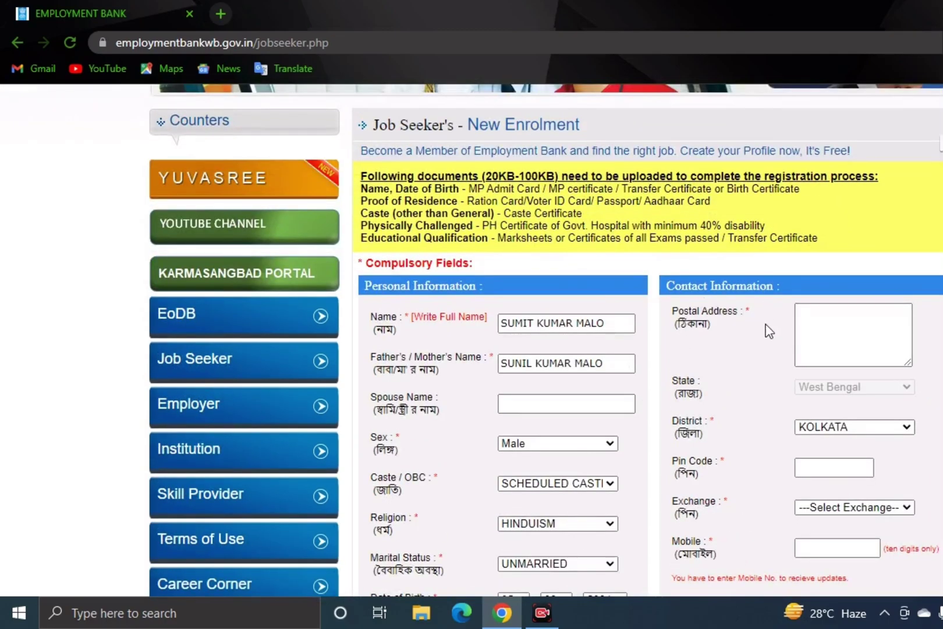
{"action": "left_click", "coordinate": [806, 320]}
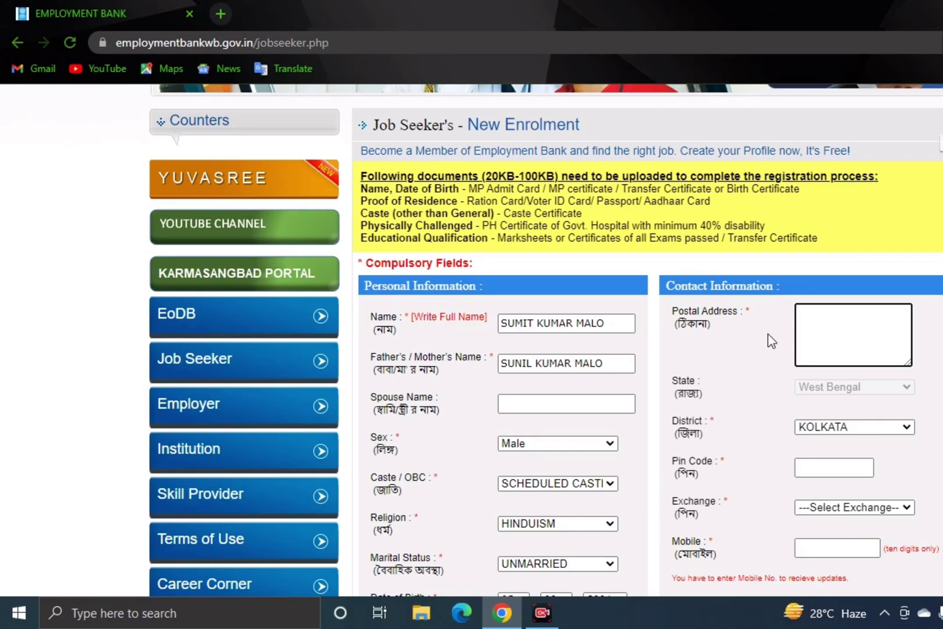
{"action": "scroll", "coordinate": [771, 341], "scroll_direction": "down", "scroll_amount": 4}
{"action": "scroll", "coordinate": [771, 341], "scroll_direction": "down", "scroll_amount": 1}
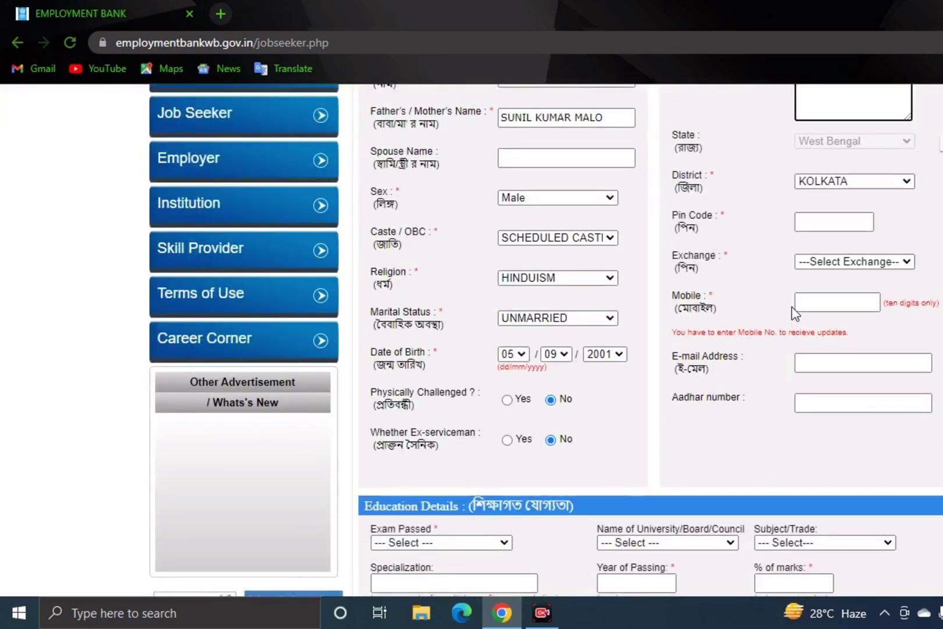
{"action": "left_click", "coordinate": [813, 224]}
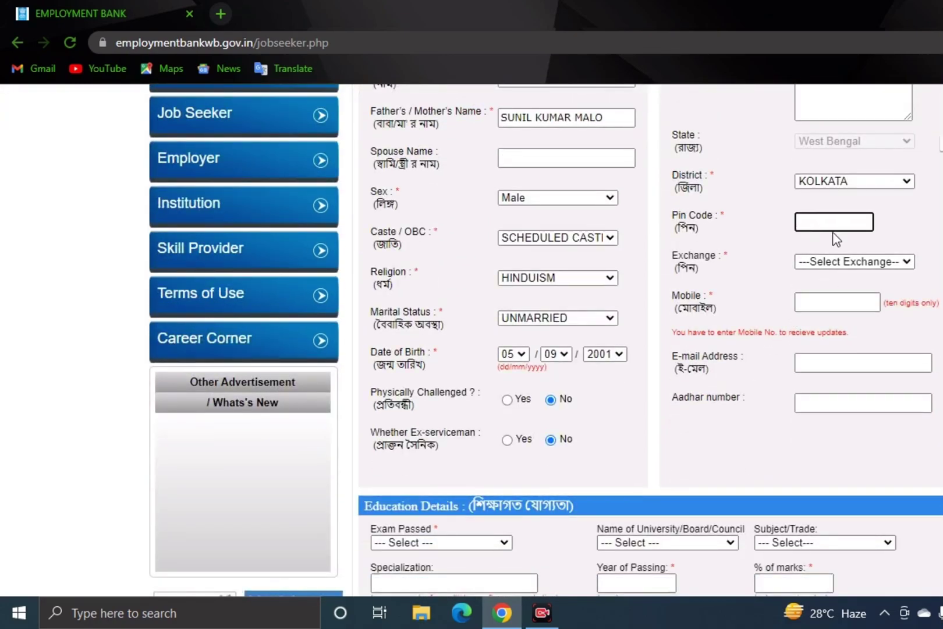
{"action": "scroll", "coordinate": [827, 224], "scroll_direction": "up", "scroll_amount": 2}
{"action": "type", "text": "700124"}
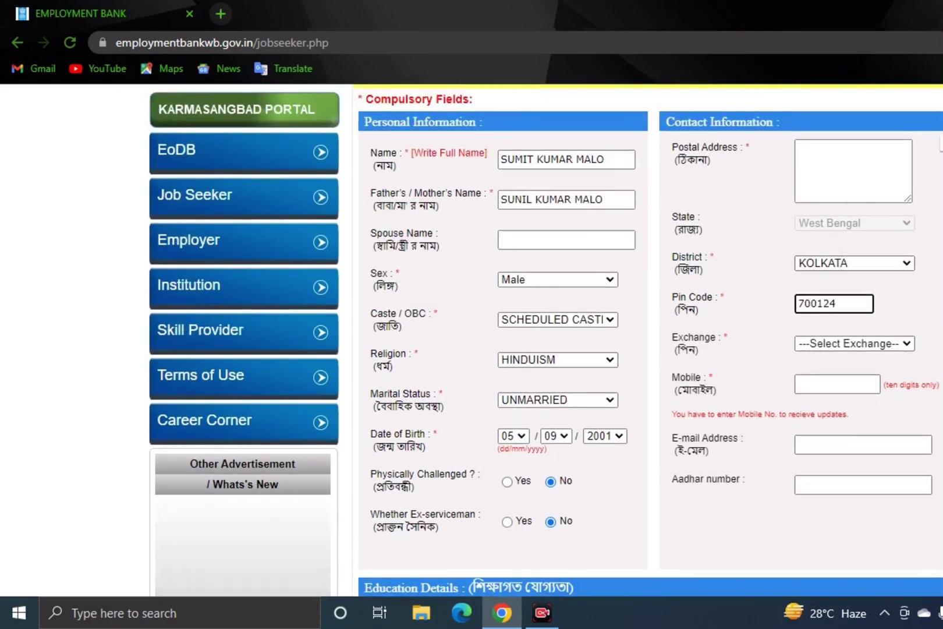
- Choose DEE Barasat as the employment exchange
{"action": "left_click", "coordinate": [876, 346]}
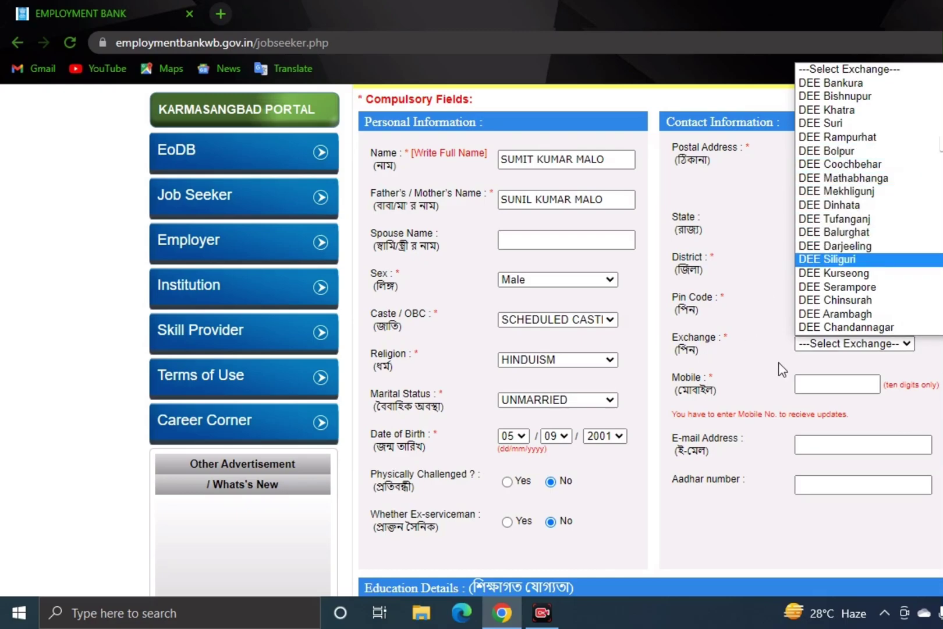
{"action": "scroll", "coordinate": [867, 247], "scroll_direction": "down", "scroll_amount": 5}
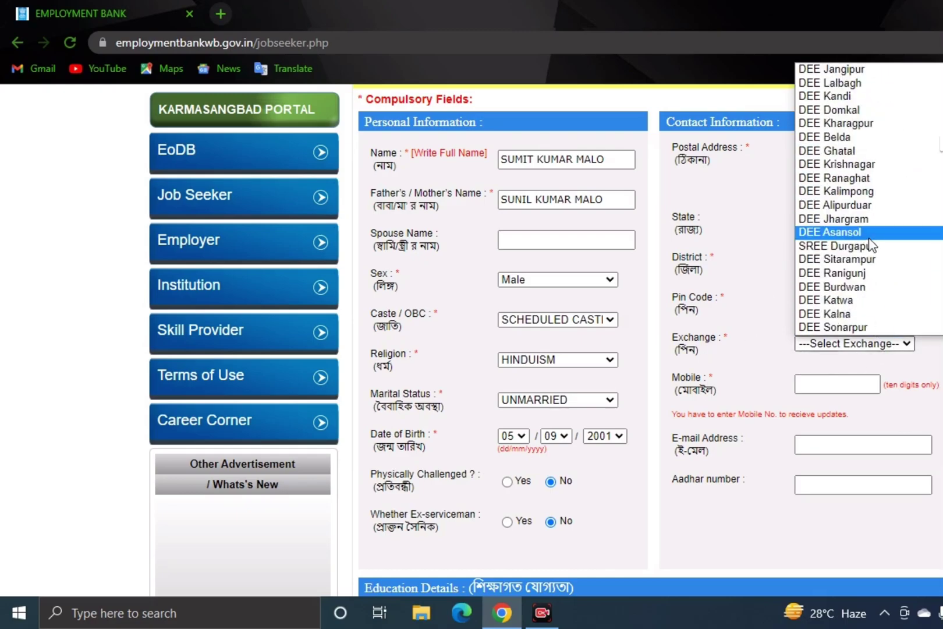
{"action": "scroll", "coordinate": [870, 241], "scroll_direction": "up", "scroll_amount": 4}
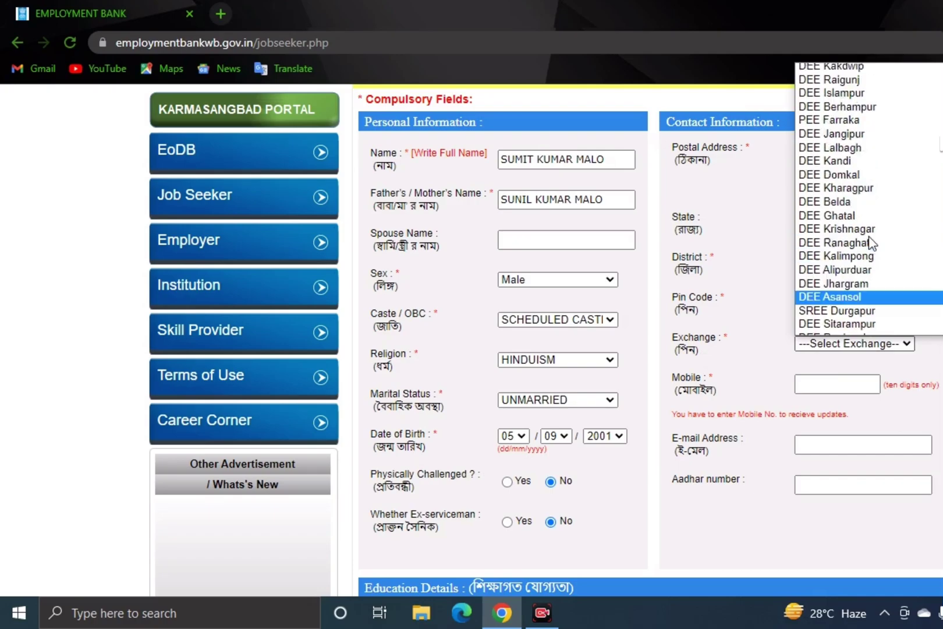
{"action": "scroll", "coordinate": [870, 241], "scroll_direction": "up", "scroll_amount": 12}
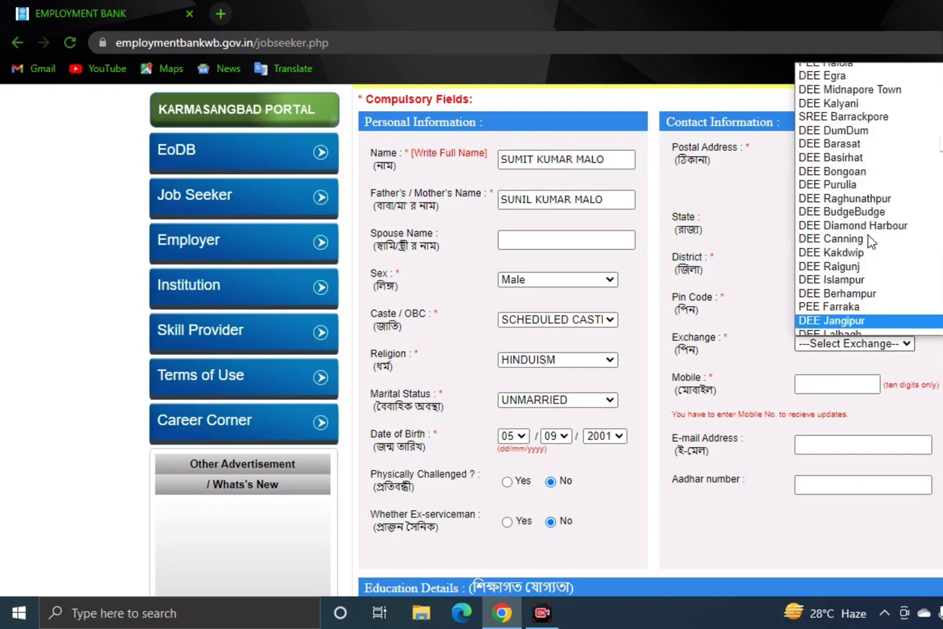
{"action": "scroll", "coordinate": [840, 269], "scroll_direction": "up", "scroll_amount": 4}
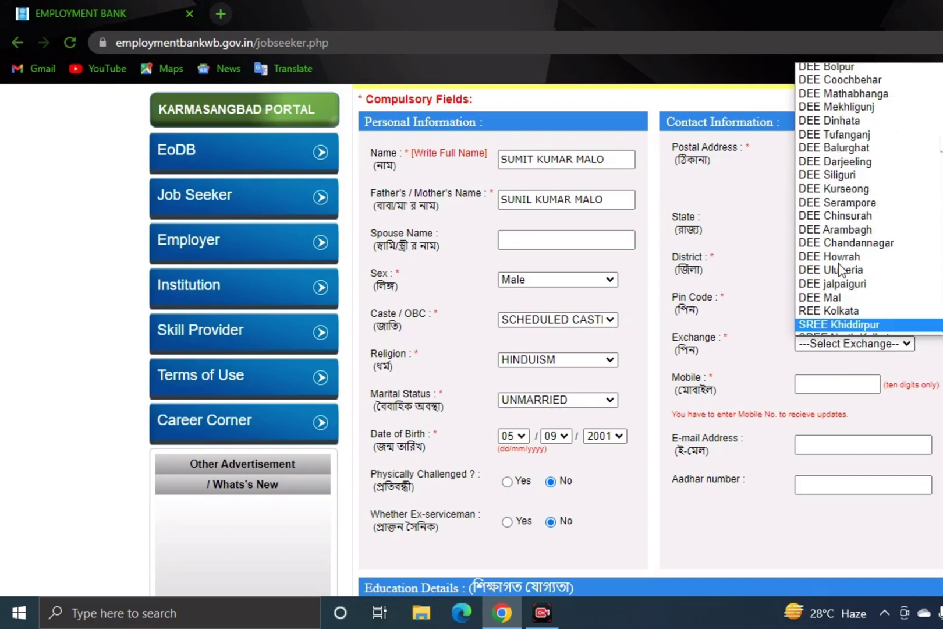
{"action": "scroll", "coordinate": [853, 185], "scroll_direction": "down", "scroll_amount": 20}
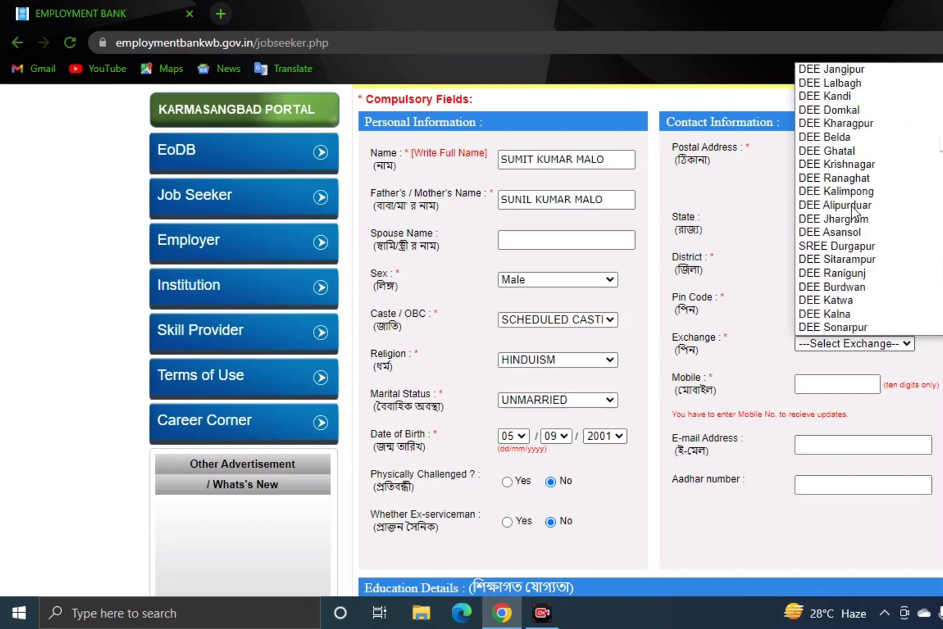
{"action": "scroll", "coordinate": [851, 215], "scroll_direction": "up", "scroll_amount": 4}
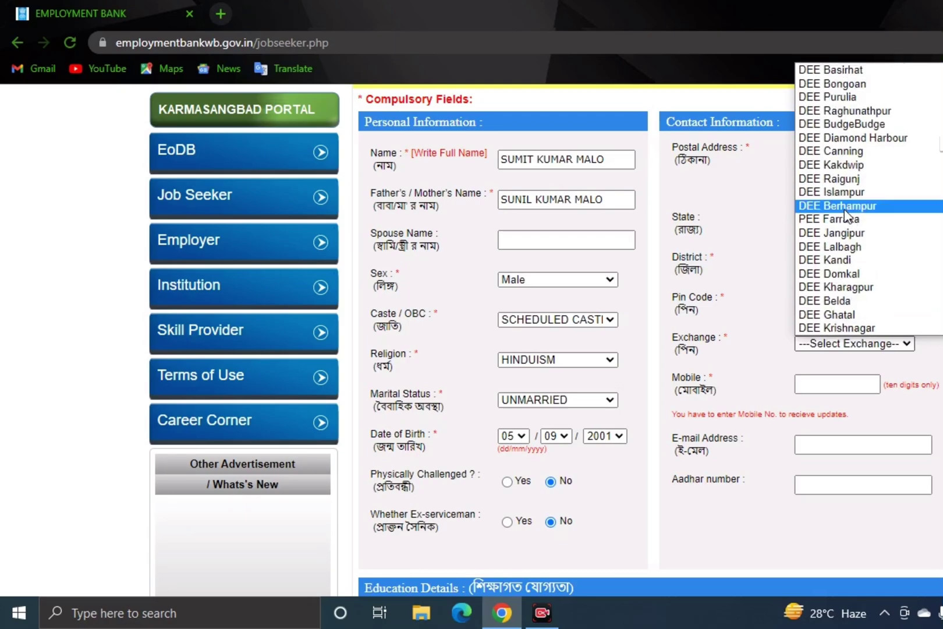
{"action": "scroll", "coordinate": [832, 96], "scroll_direction": "up", "scroll_amount": 1}
{"action": "left_click", "coordinate": [898, 90]}
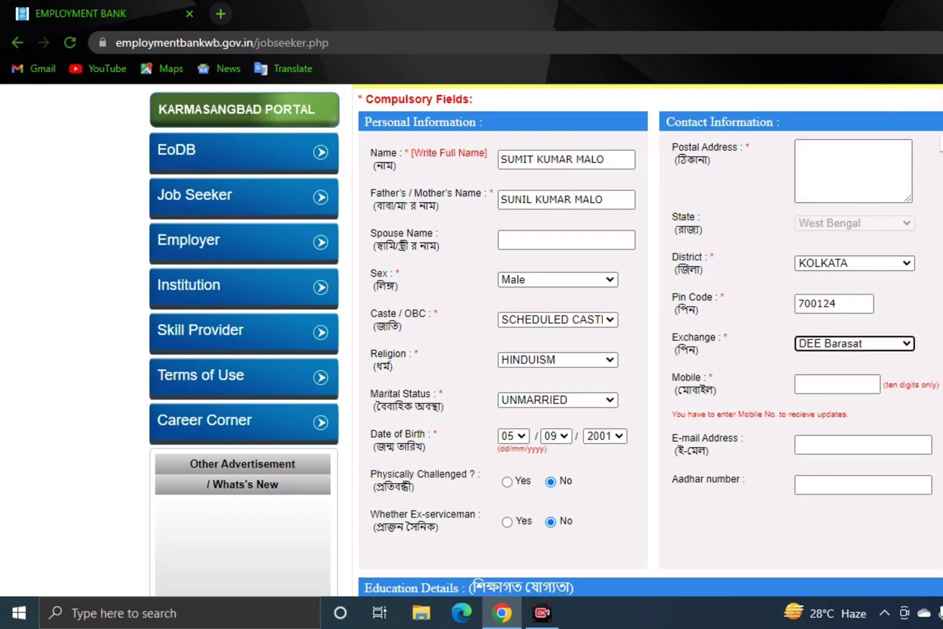
- Enter the applicant's mobile number, then move through the e-mail and Aadhar fields
{"action": "left_click", "coordinate": [807, 384]}
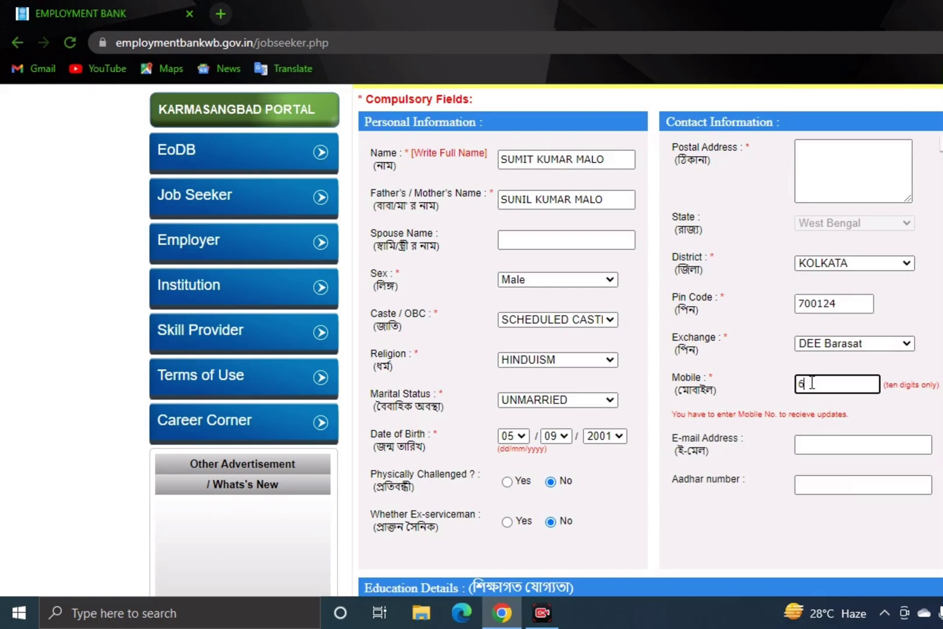
{"action": "left_click", "coordinate": [825, 441]}
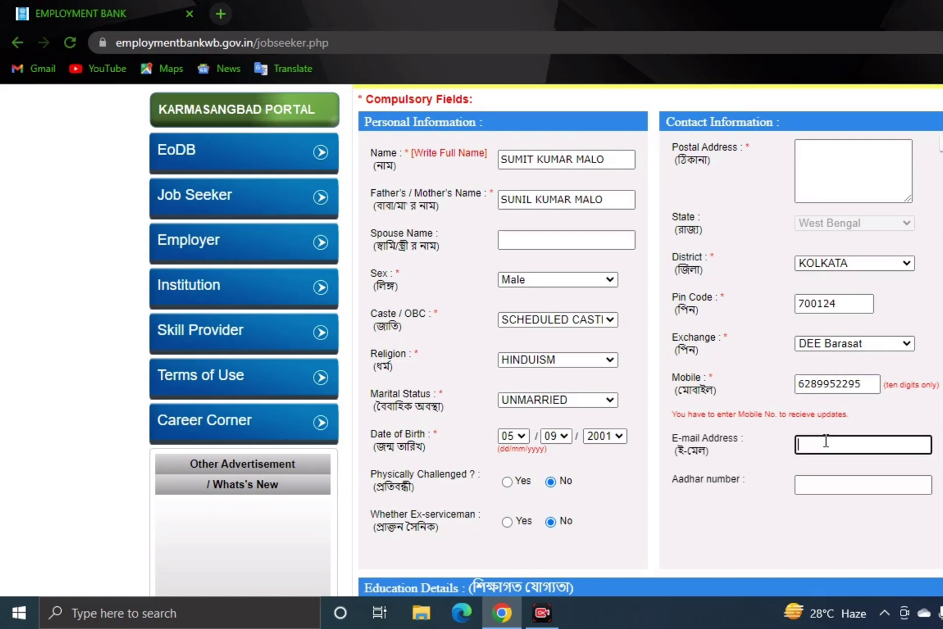
{"action": "scroll", "coordinate": [800, 429], "scroll_direction": "down", "scroll_amount": 3}
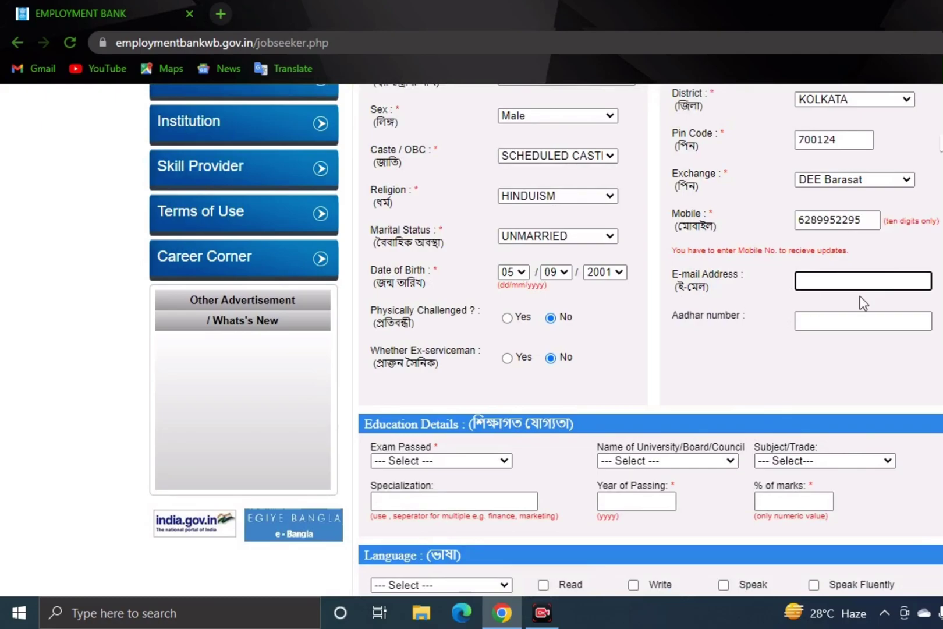
{"action": "left_click", "coordinate": [825, 325]}
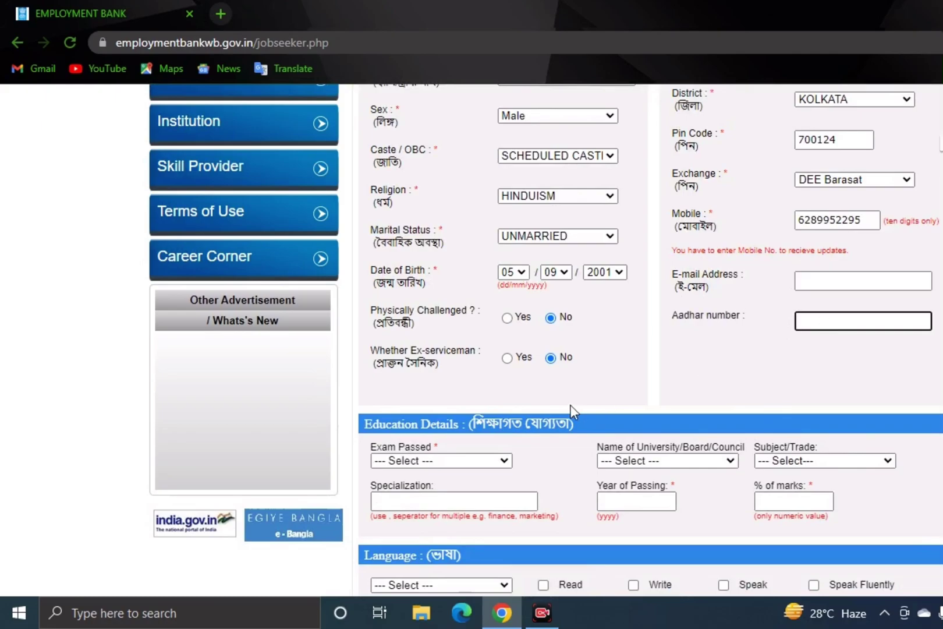
{"action": "scroll", "coordinate": [572, 408], "scroll_direction": "down", "scroll_amount": 3}
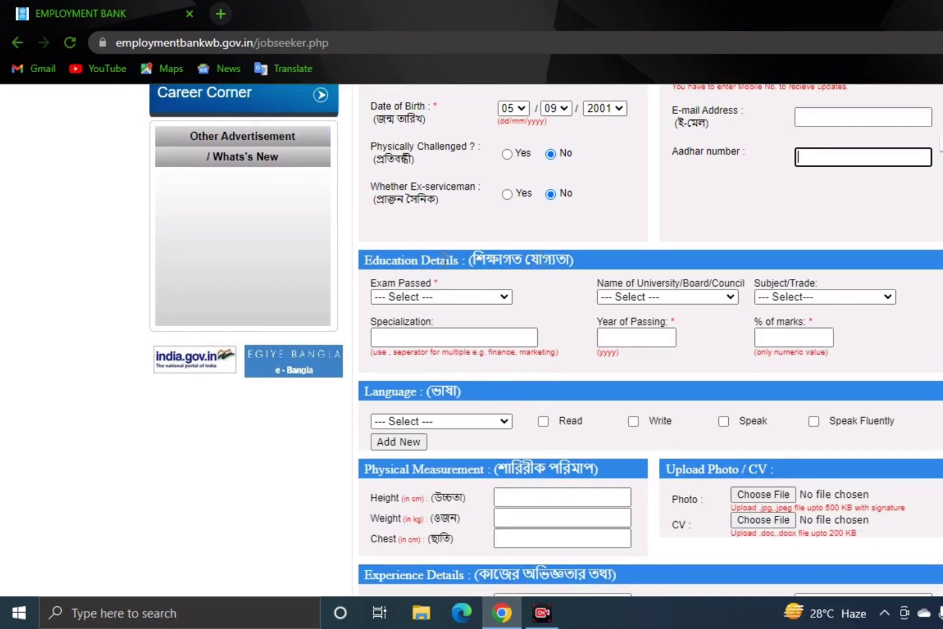
- Select (10+2) Commerce, board West Bengal Council of Higher Secondary Education, and passing year 2021
{"action": "left_click", "coordinate": [469, 300]}
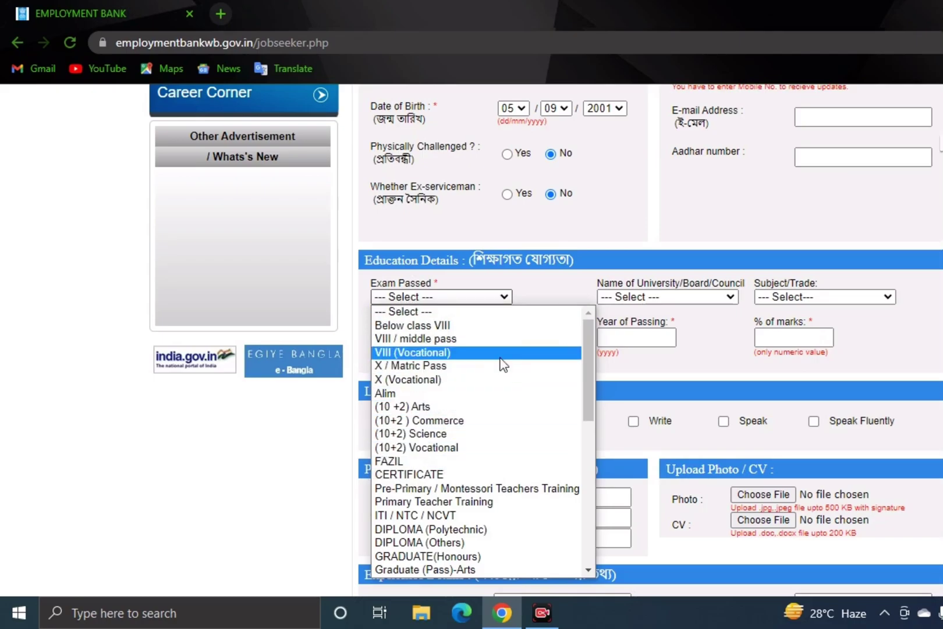
{"action": "left_click", "coordinate": [464, 421]}
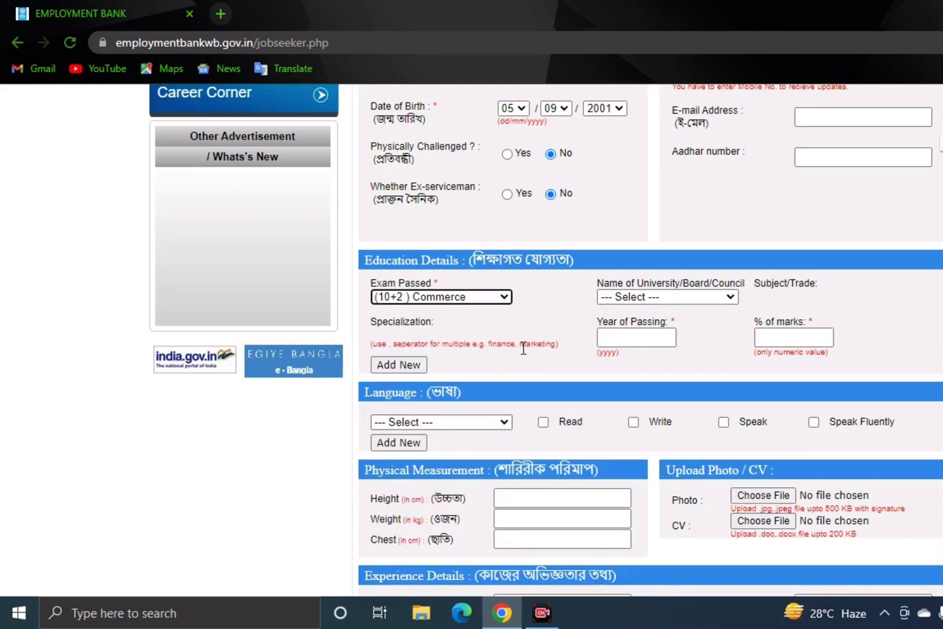
{"action": "left_click", "coordinate": [640, 298]}
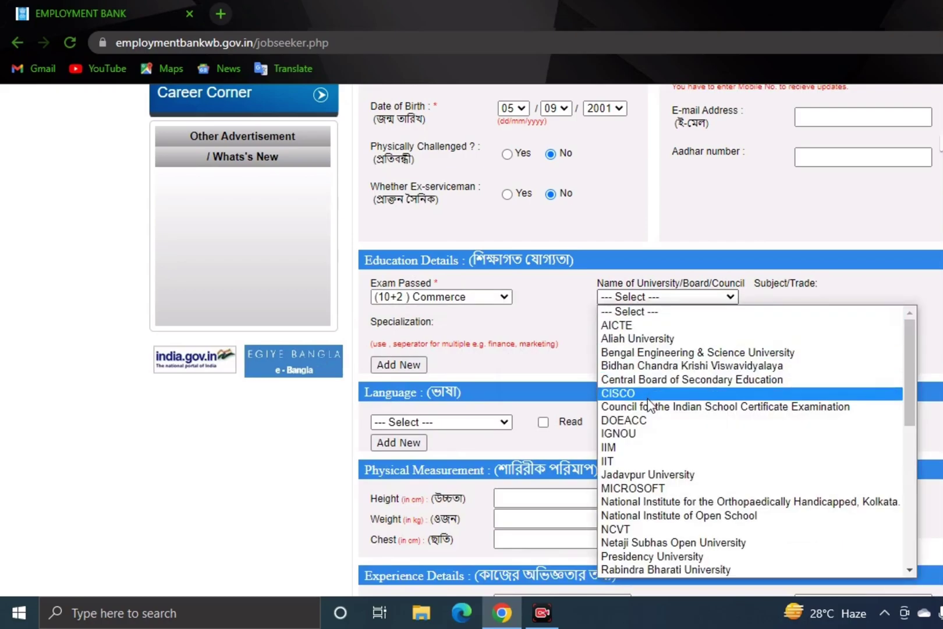
{"action": "scroll", "coordinate": [649, 474], "scroll_direction": "down", "scroll_amount": 10}
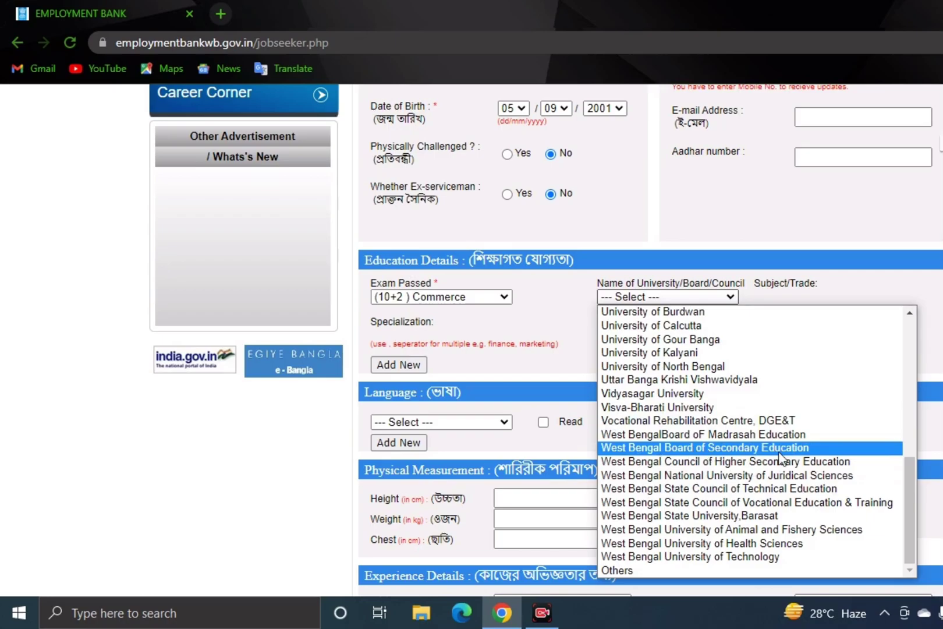
{"action": "left_click", "coordinate": [726, 463]}
{"action": "left_click", "coordinate": [616, 336]}
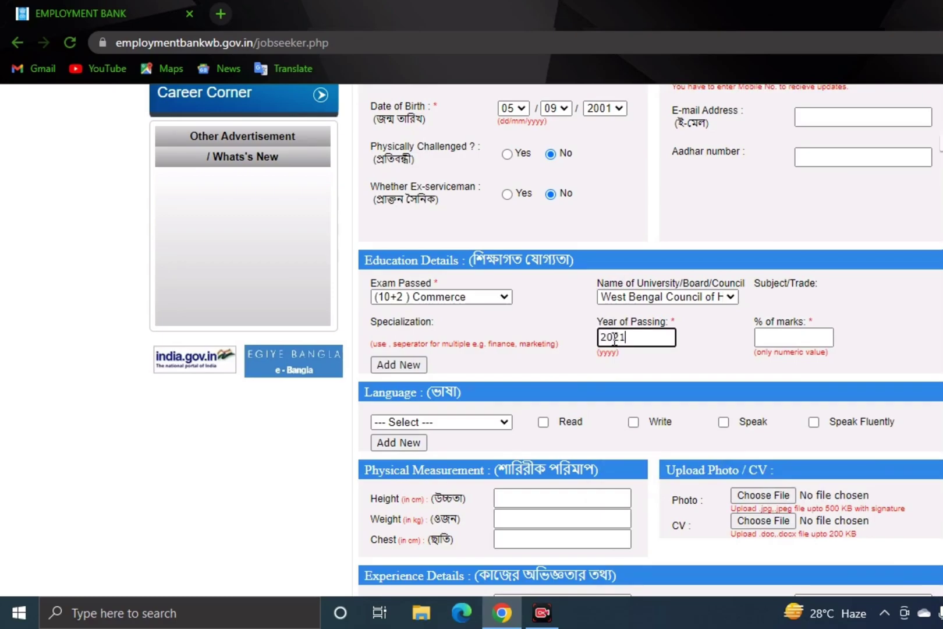
{"action": "left_click", "coordinate": [790, 336]}
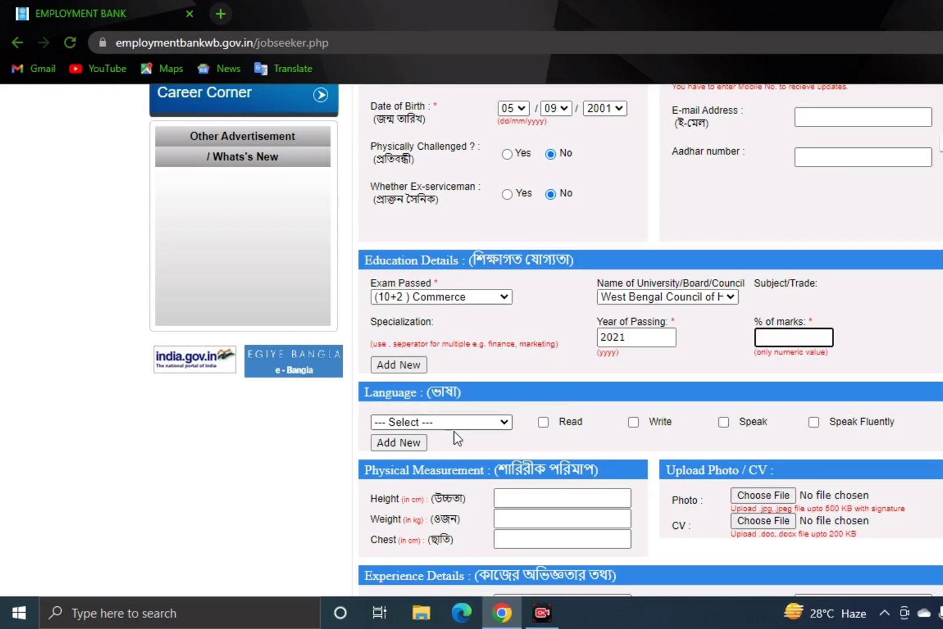
- Add BENGALI with Read, Write and Speak ticked, plus a new blank language row
{"action": "scroll", "coordinate": [542, 421], "scroll_direction": "down", "scroll_amount": 4}
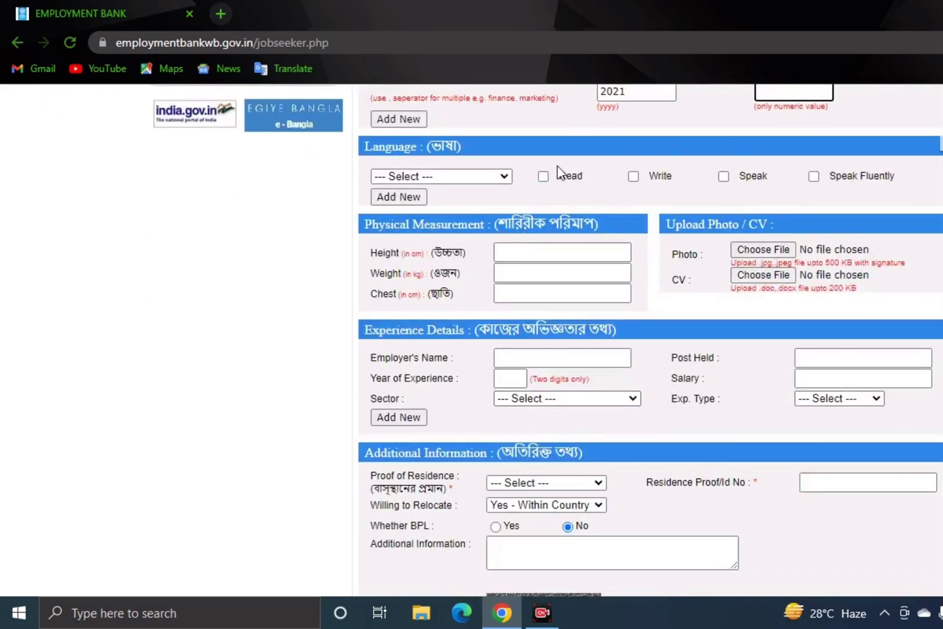
{"action": "left_click", "coordinate": [462, 178]}
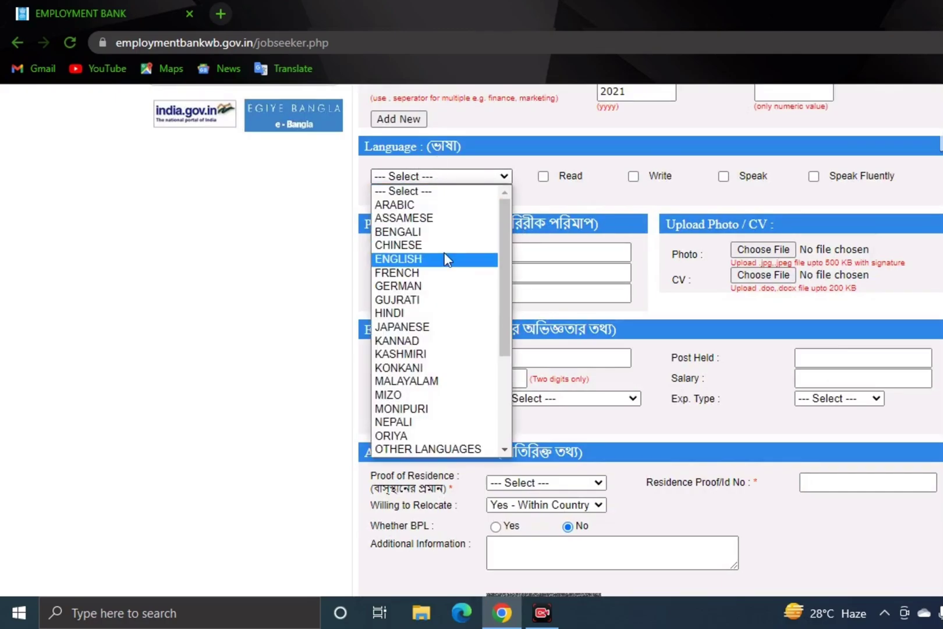
{"action": "left_click", "coordinate": [404, 233]}
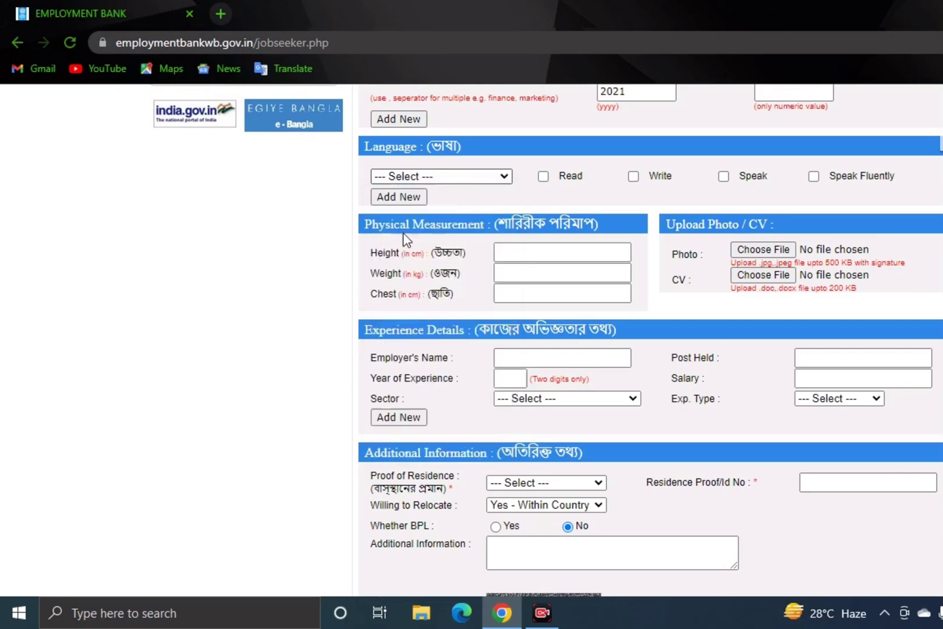
{"action": "left_click", "coordinate": [543, 177]}
{"action": "left_click", "coordinate": [634, 177]}
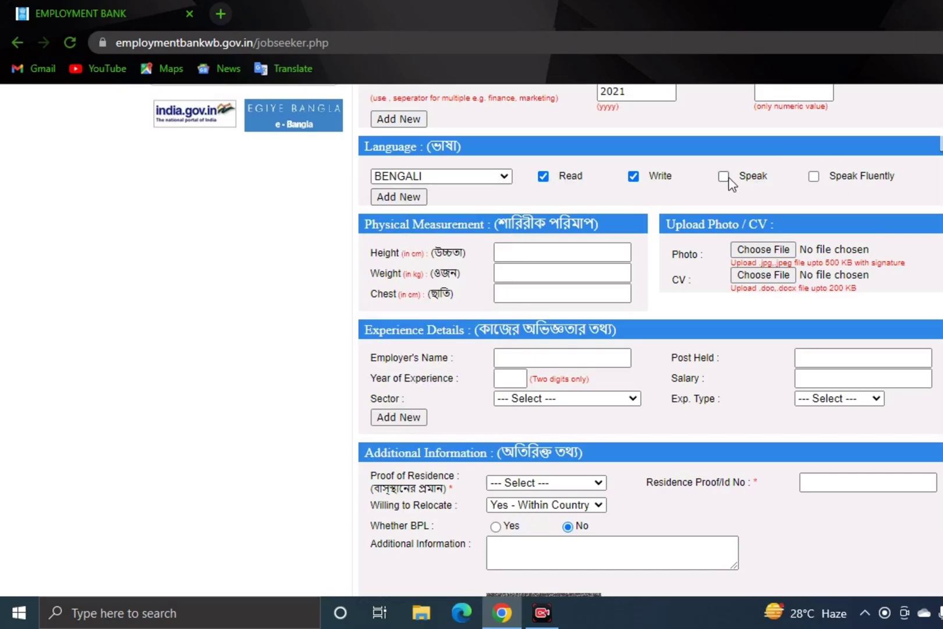
{"action": "left_click", "coordinate": [724, 176]}
{"action": "left_click", "coordinate": [409, 198]}
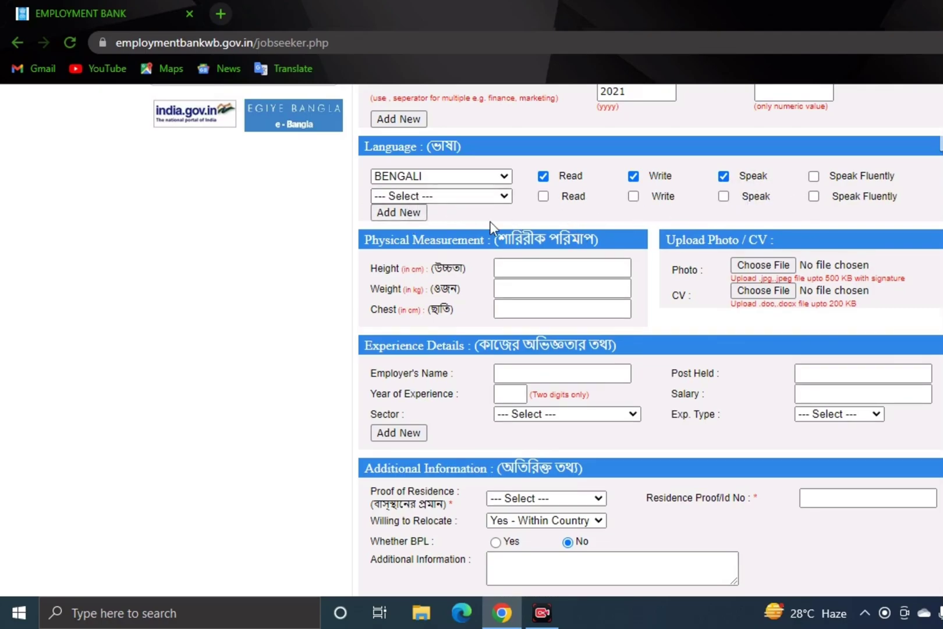
- Click into the Weight measurement field
{"action": "scroll", "coordinate": [524, 217], "scroll_direction": "down", "scroll_amount": 3}
{"action": "left_click", "coordinate": [516, 120]}
{"action": "left_click", "coordinate": [516, 104]}
{"action": "left_click", "coordinate": [514, 125]}
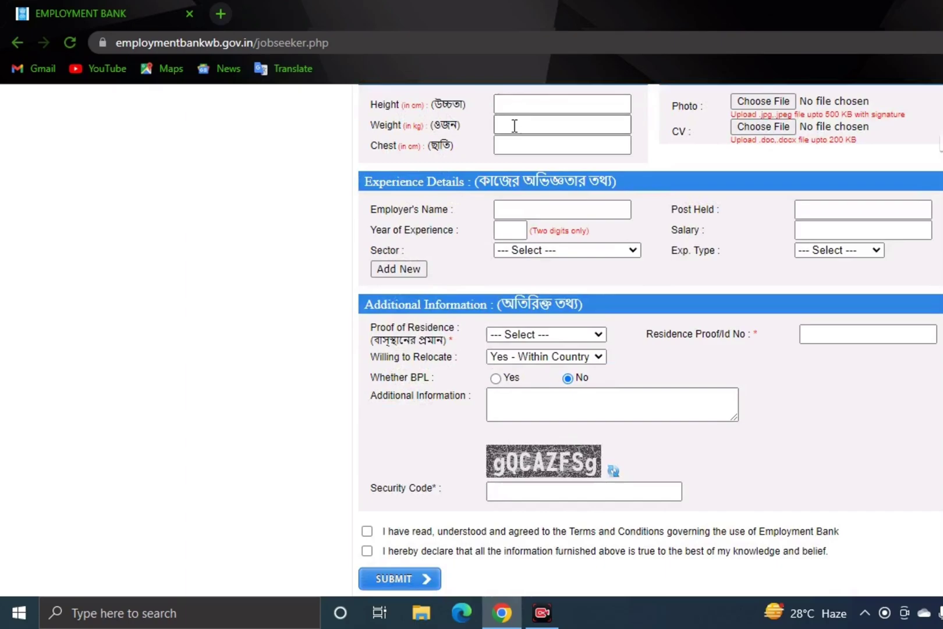
- Click into the Chest field, then open the Proof of Residence document choices
{"action": "left_click", "coordinate": [516, 106]}
{"action": "left_click", "coordinate": [516, 127]}
{"action": "left_click", "coordinate": [521, 148]}
{"action": "scroll", "coordinate": [740, 117], "scroll_direction": "up", "scroll_amount": 1}
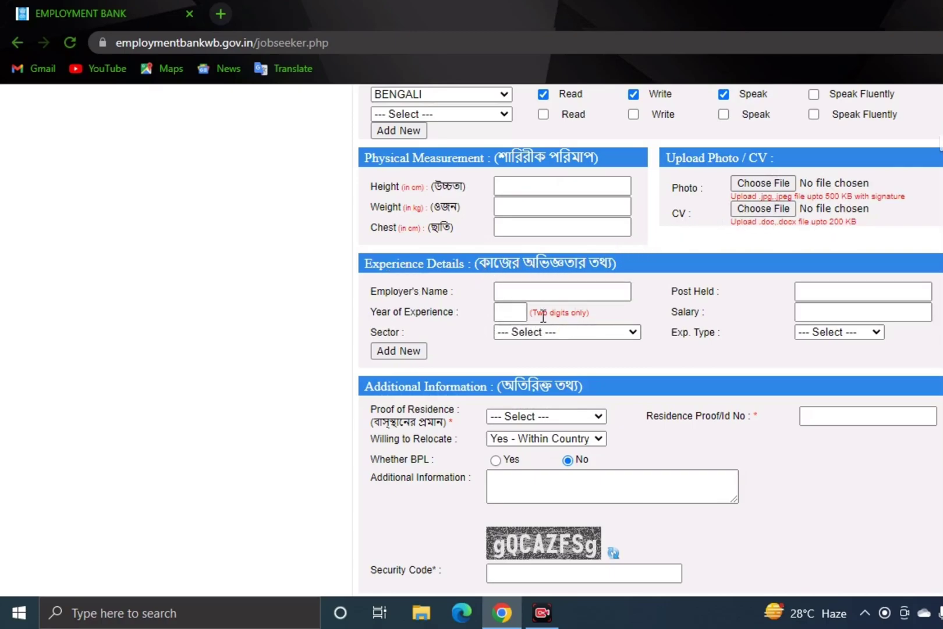
{"action": "scroll", "coordinate": [543, 317], "scroll_direction": "down", "scroll_amount": 2}
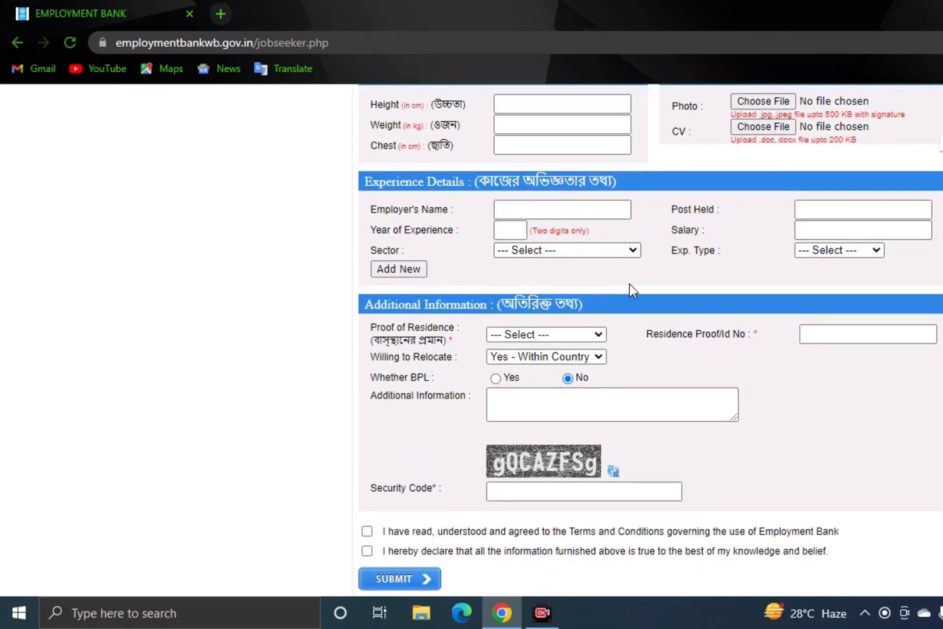
{"action": "left_click", "coordinate": [543, 337]}
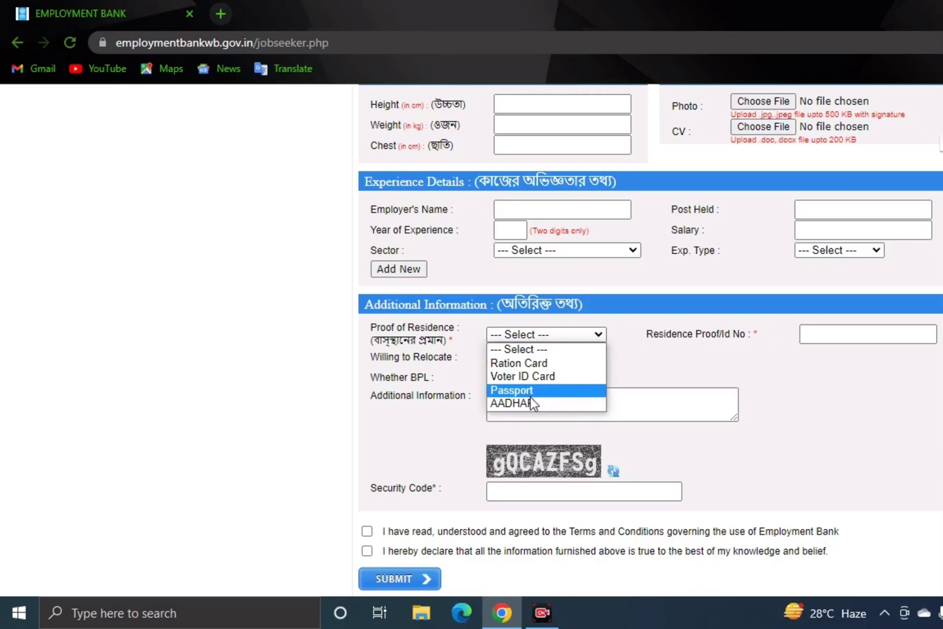
- Set proof of residence to Voter ID Card and leave the BPL status as No
{"action": "left_click", "coordinate": [536, 364]}
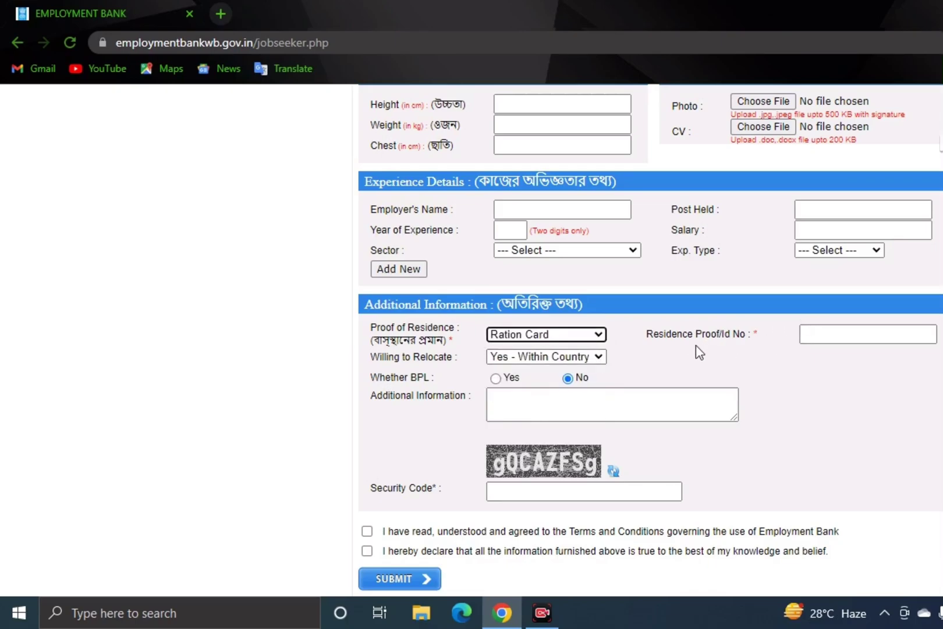
{"action": "left_click", "coordinate": [599, 337]}
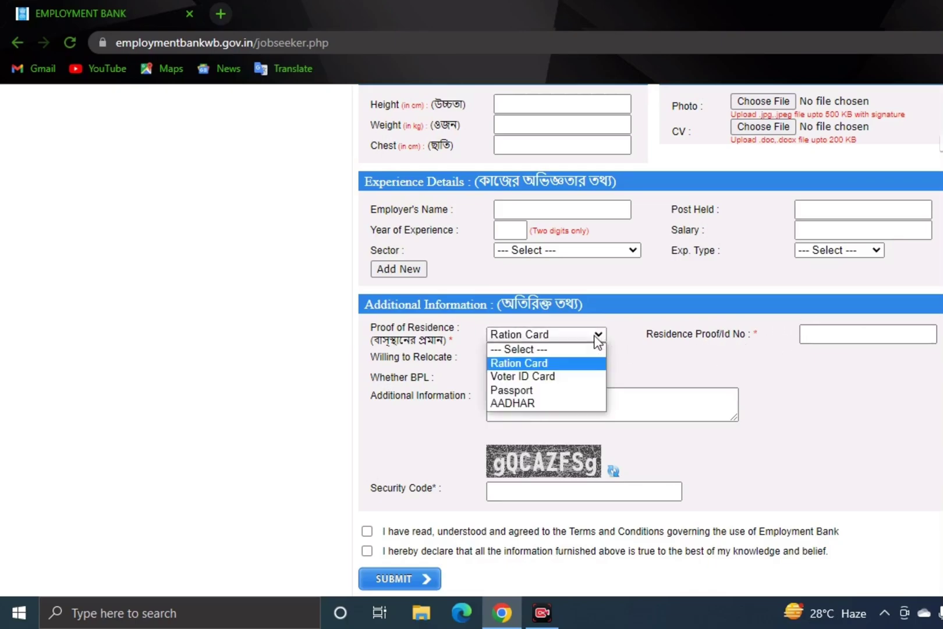
{"action": "left_click", "coordinate": [564, 379]}
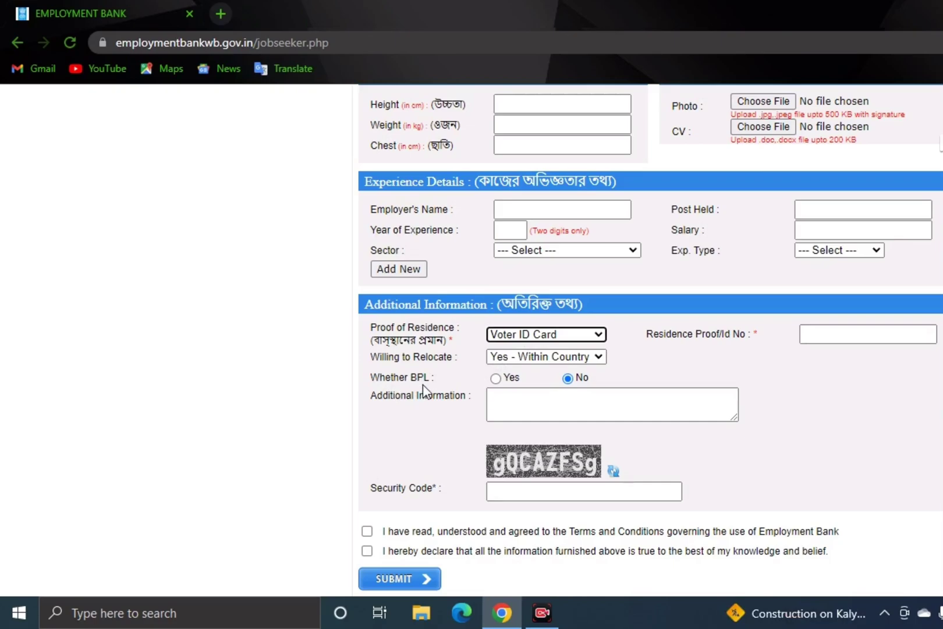
{"action": "left_click", "coordinate": [496, 379]}
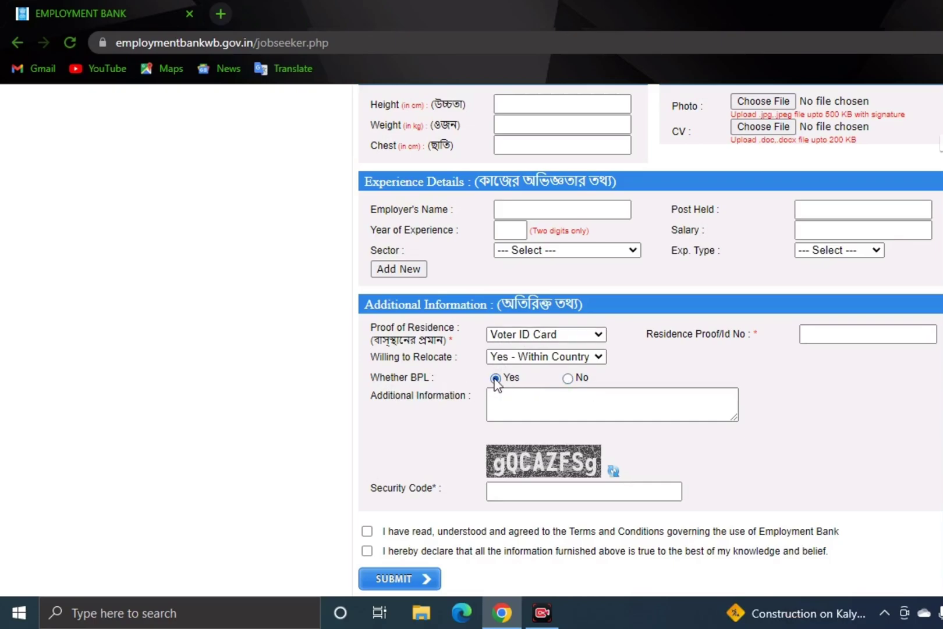
{"action": "left_click", "coordinate": [569, 380]}
- Keep relocation preference as Yes - Within Country and start the Additional Information section
{"action": "left_click", "coordinate": [556, 358]}
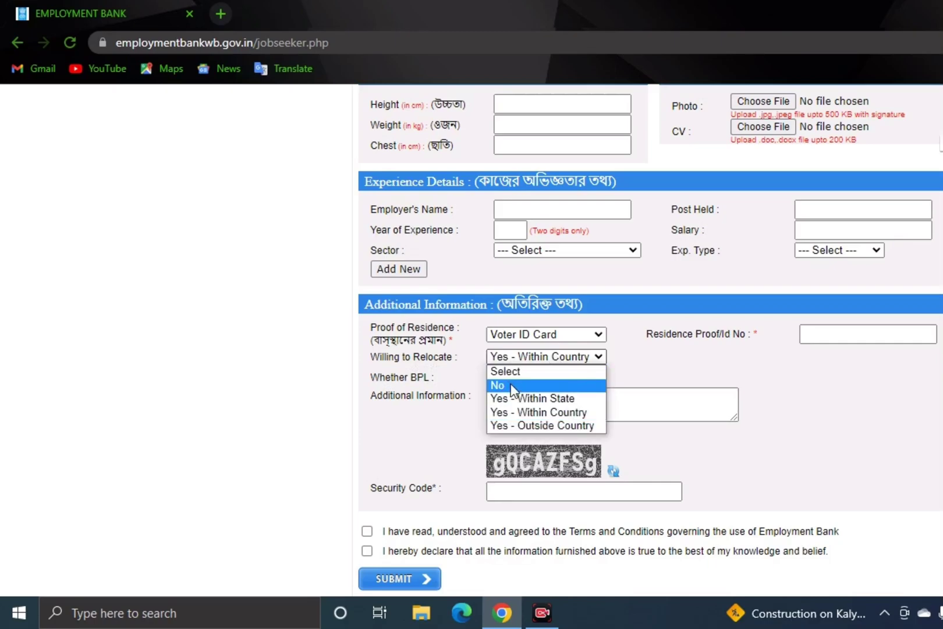
{"action": "left_click", "coordinate": [542, 412]}
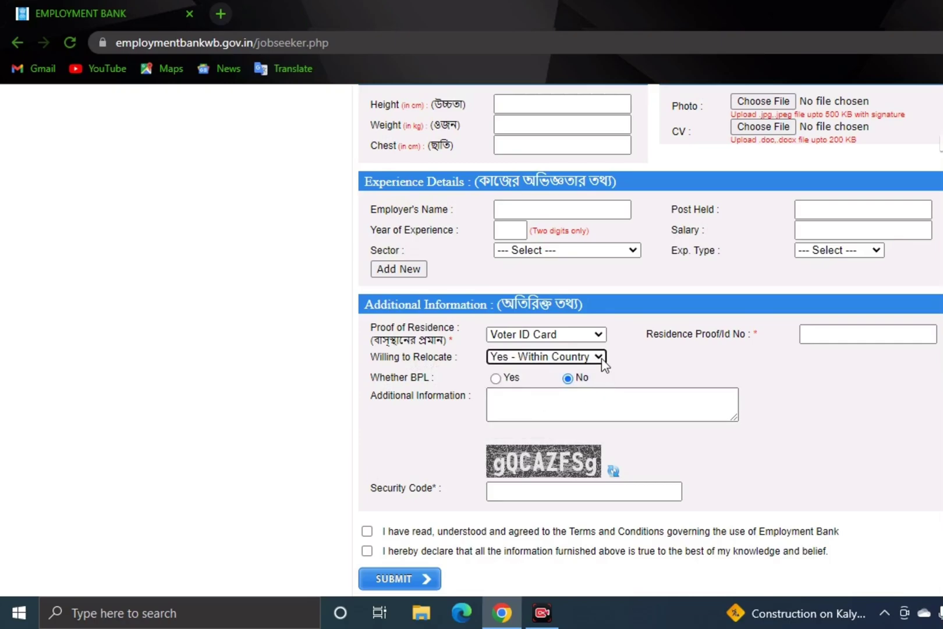
{"action": "left_click", "coordinate": [515, 402]}
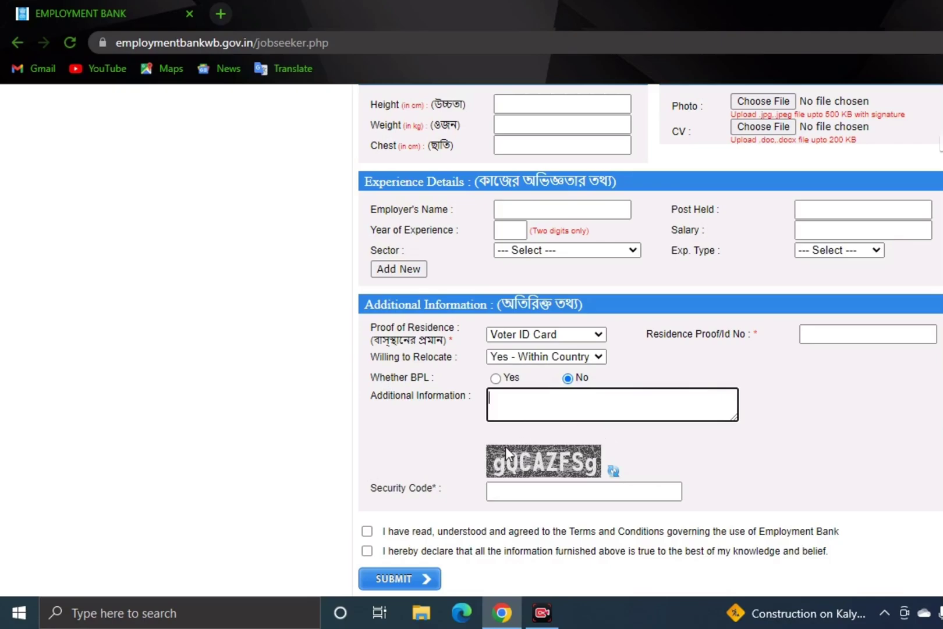
{"action": "scroll", "coordinate": [436, 511], "scroll_direction": "down", "scroll_amount": 2}
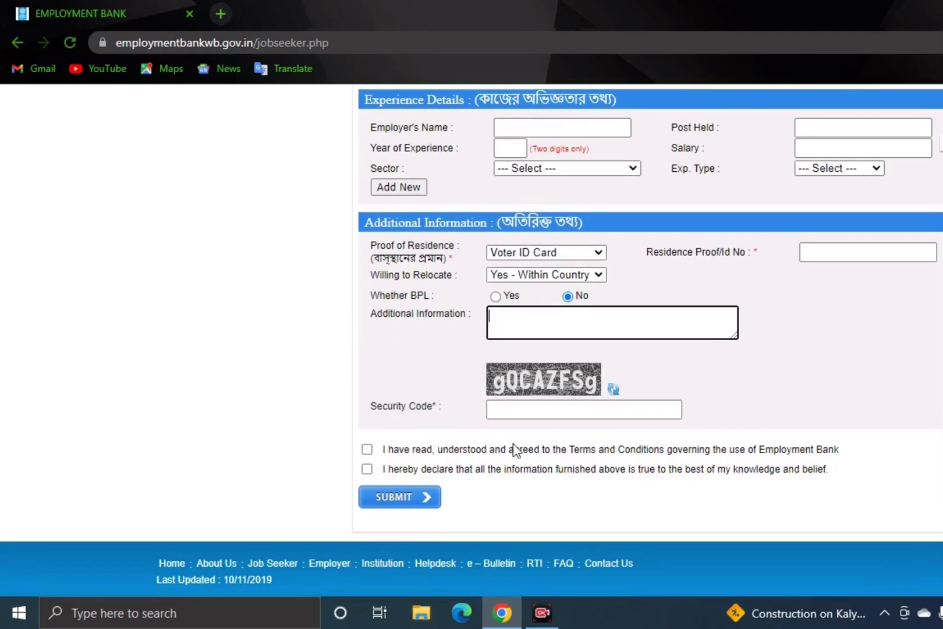
- Refresh the security code image and agree to the terms and conditions
{"action": "left_click", "coordinate": [614, 389]}
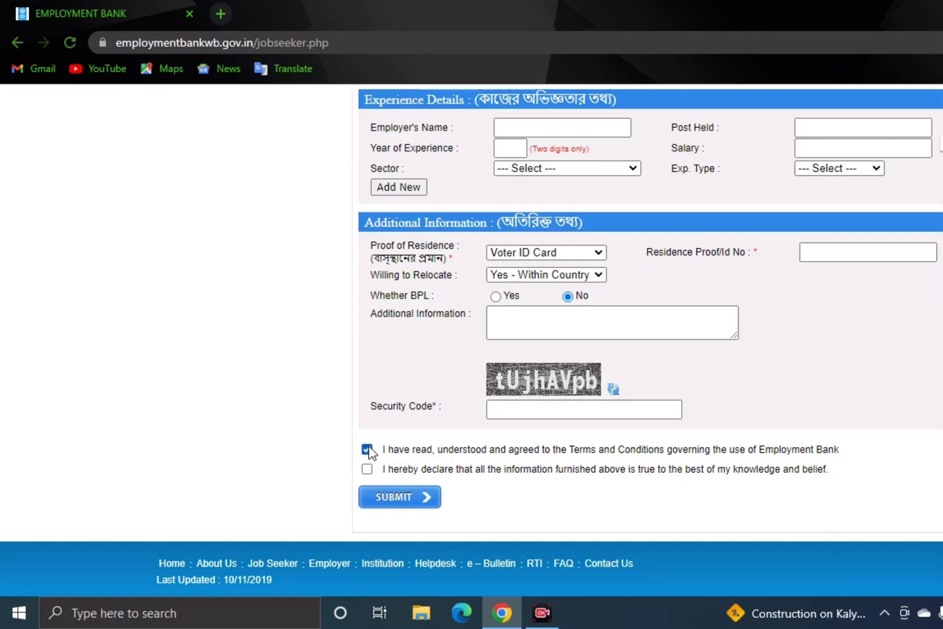
{"action": "left_click", "coordinate": [367, 469]}
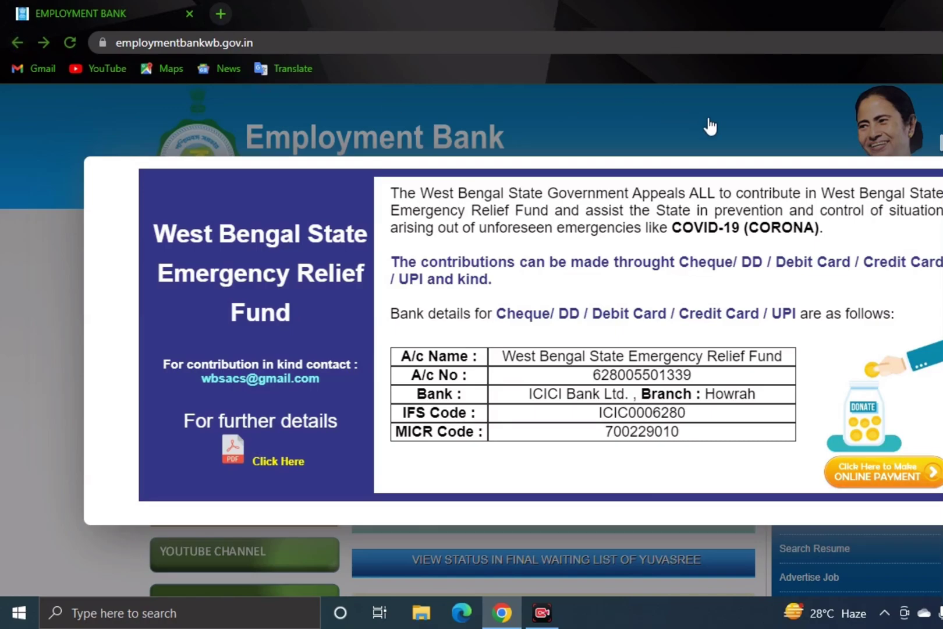
- Dismiss the relief-fund notice and open the Job Seeker Login page from the Log in menu
{"action": "key", "text": "Escape"}
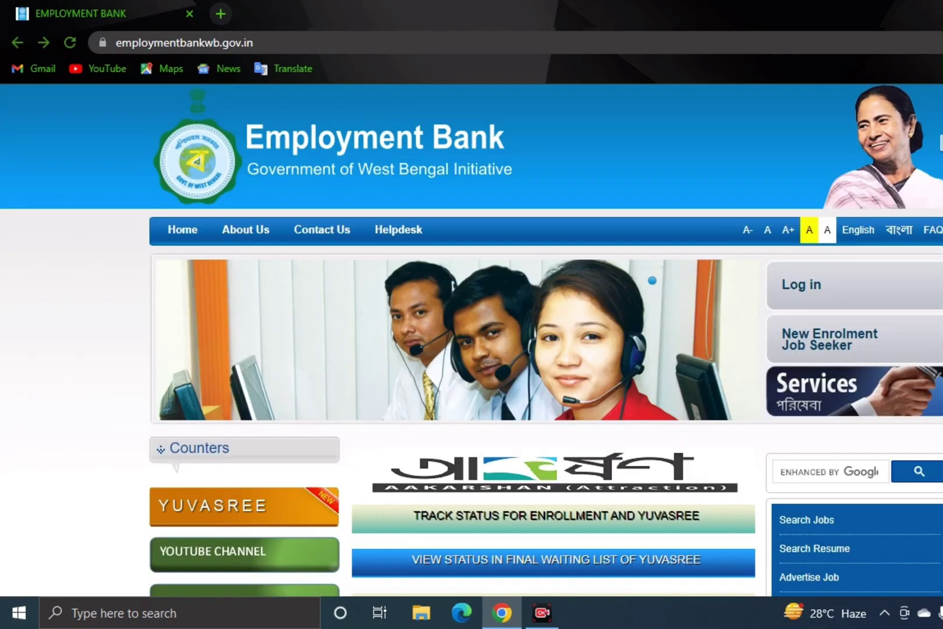
{"action": "left_click", "coordinate": [889, 292]}
{"action": "left_click", "coordinate": [813, 286]}
{"action": "left_click", "coordinate": [813, 301]}
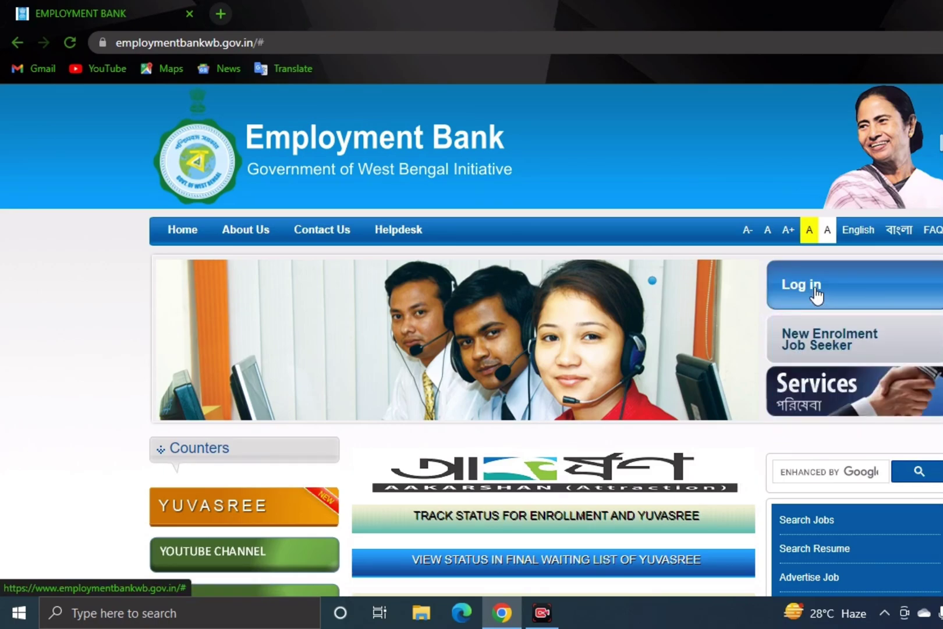
{"action": "left_click", "coordinate": [817, 299]}
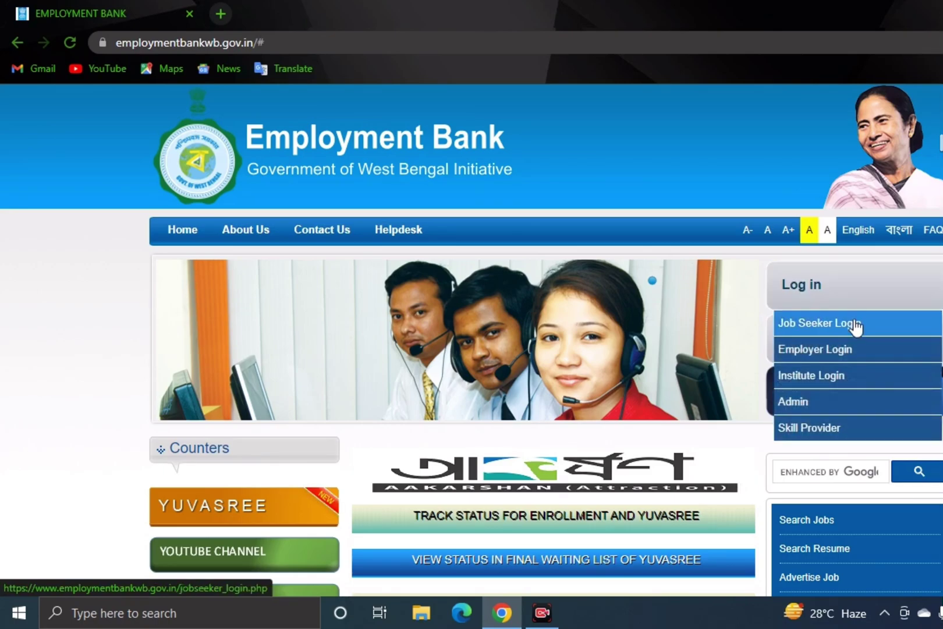
{"action": "left_click", "coordinate": [853, 332]}
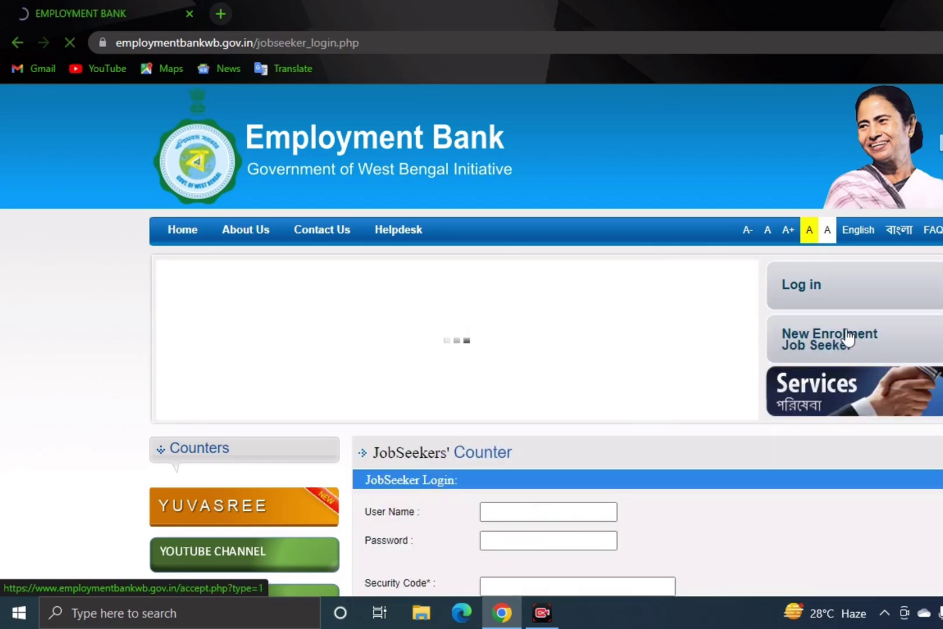
- Scroll the Job Seeker Login page, return to the homepage, and close the relief-fund notice
{"action": "scroll", "coordinate": [412, 428], "scroll_direction": "down", "scroll_amount": 3}
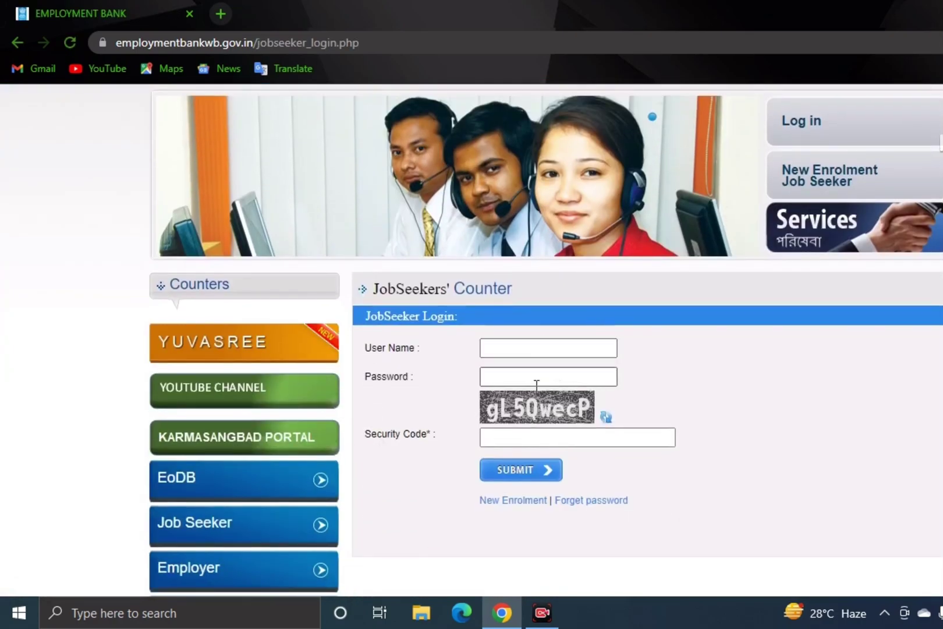
{"action": "left_click", "coordinate": [17, 39]}
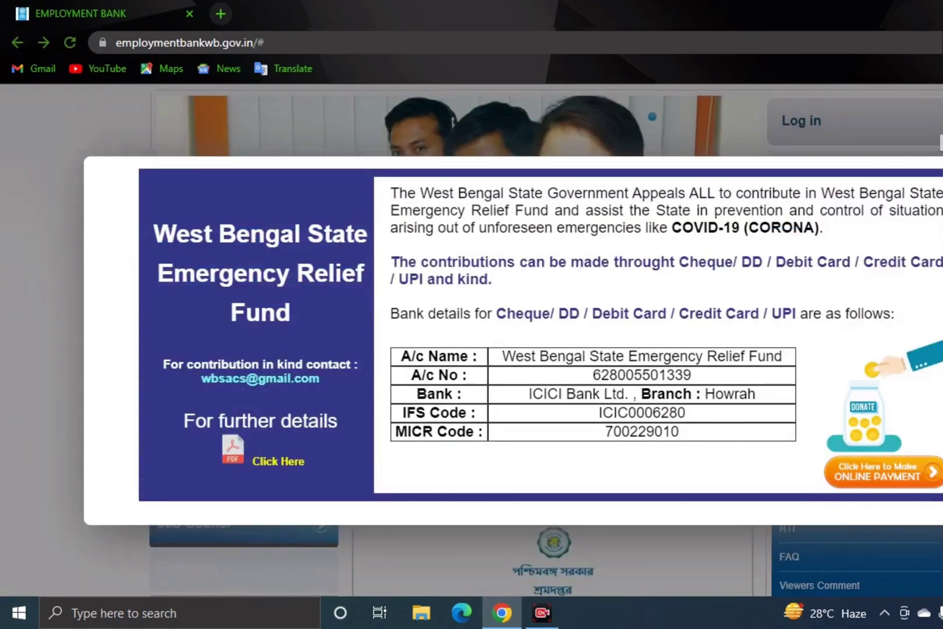
{"action": "left_click", "coordinate": [929, 199]}
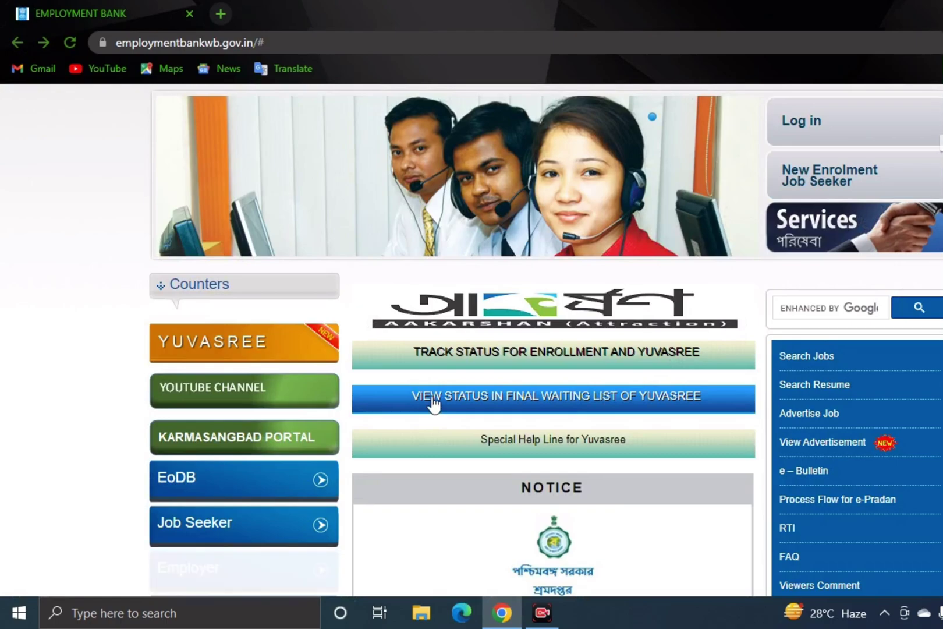
{"action": "left_click", "coordinate": [543, 406]}
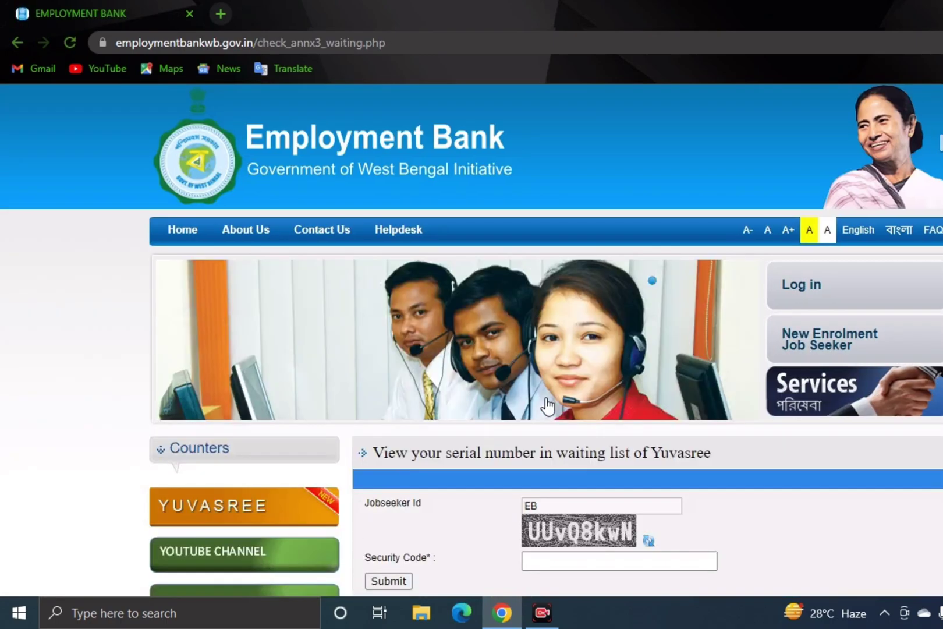
{"action": "scroll", "coordinate": [477, 315], "scroll_direction": "down", "scroll_amount": 3}
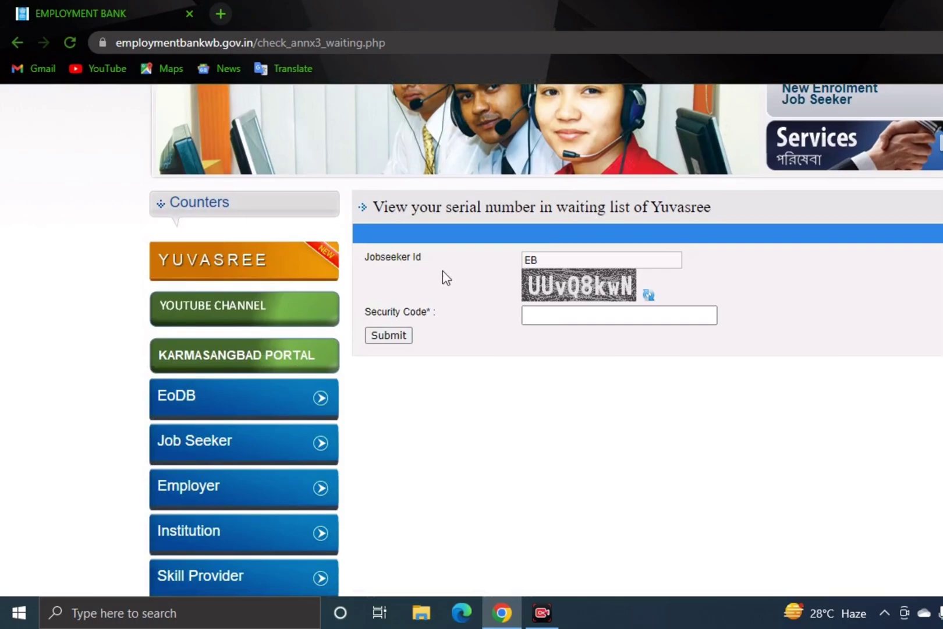
{"action": "left_click", "coordinate": [544, 261]}
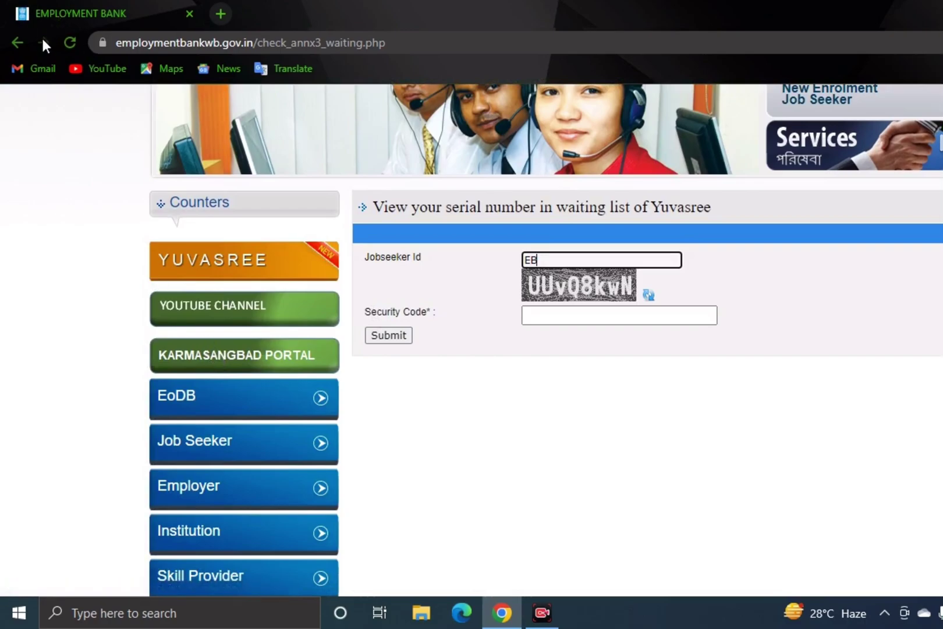
{"action": "left_click", "coordinate": [14, 41]}
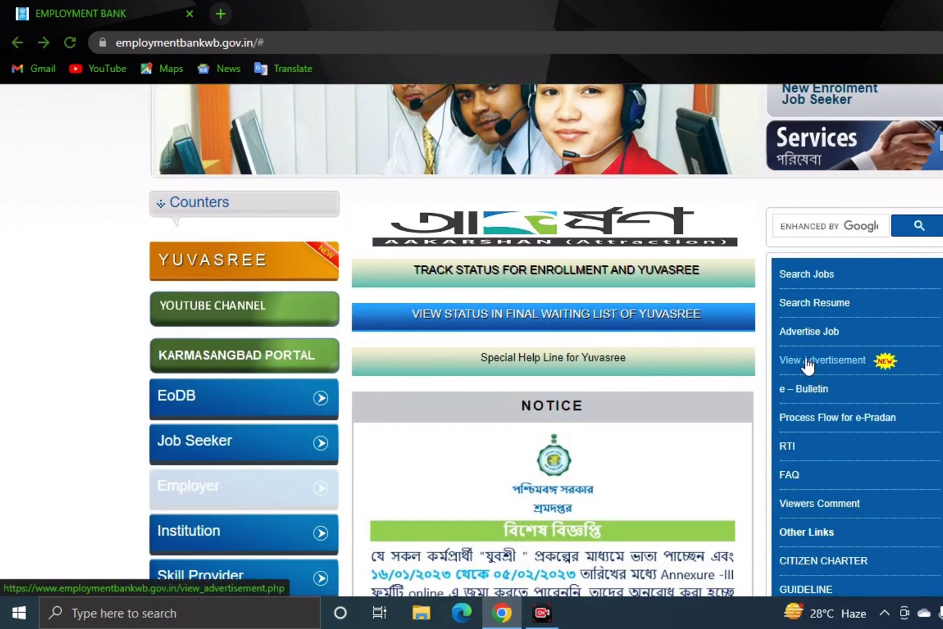
{"action": "scroll", "coordinate": [632, 334], "scroll_direction": "down", "scroll_amount": 1}
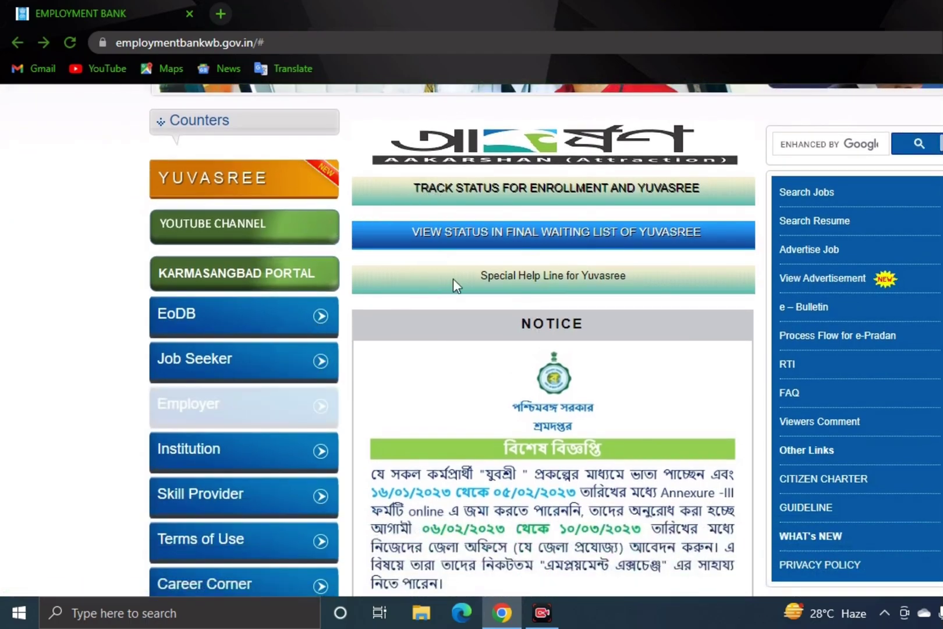
{"action": "scroll", "coordinate": [455, 283], "scroll_direction": "up", "scroll_amount": 1}
{"action": "scroll", "coordinate": [455, 286], "scroll_direction": "up", "scroll_amount": 1}
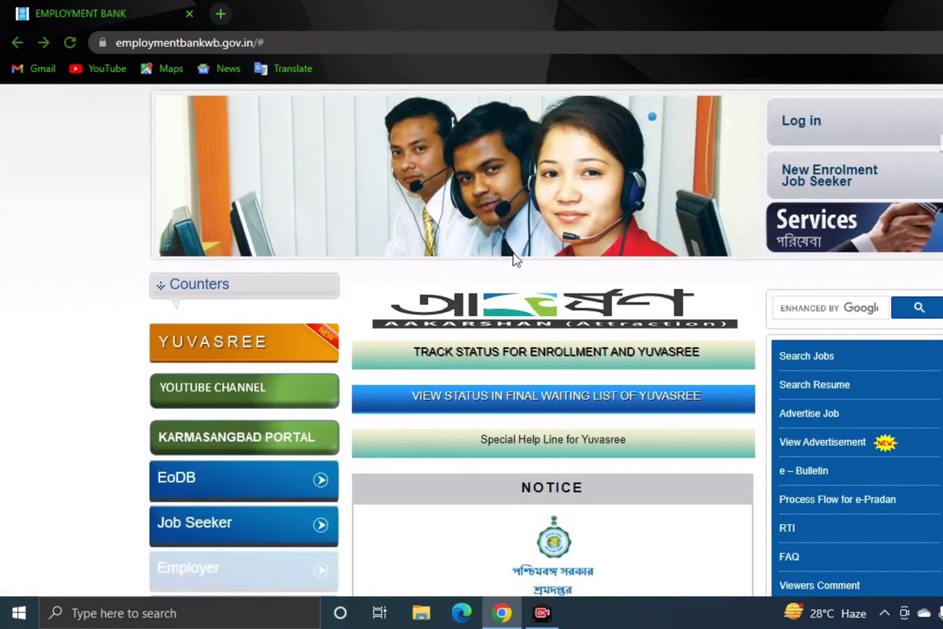